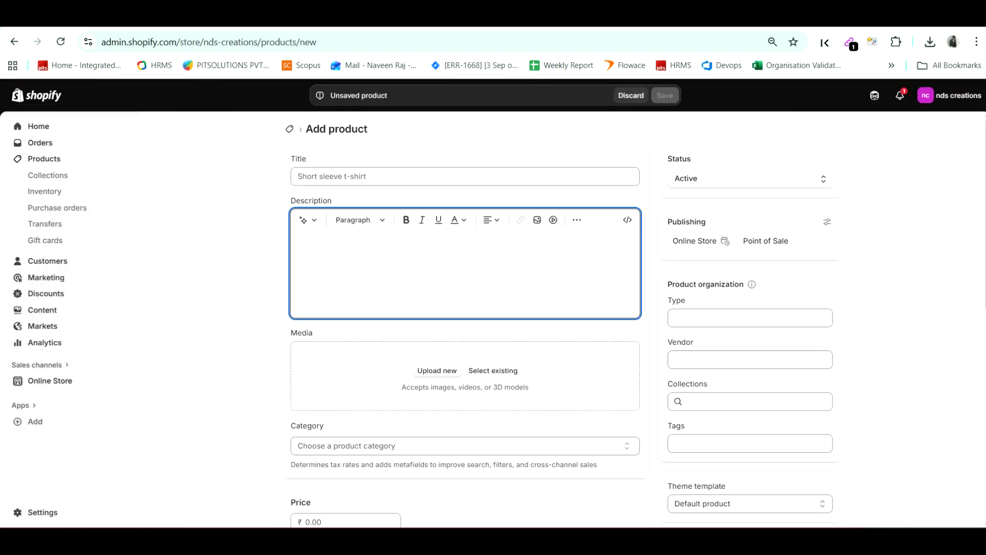
Step: Start a new product and title it "Wardrobe Essentials Men's Ottoman Full Zip Jacket", copied from the Word document
left_click(45, 161)
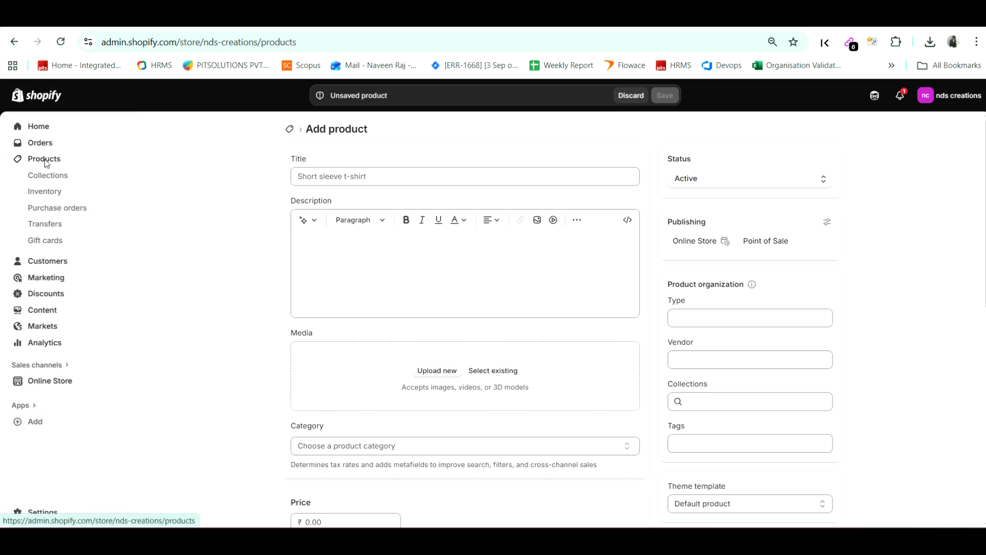
left_click(296, 265)
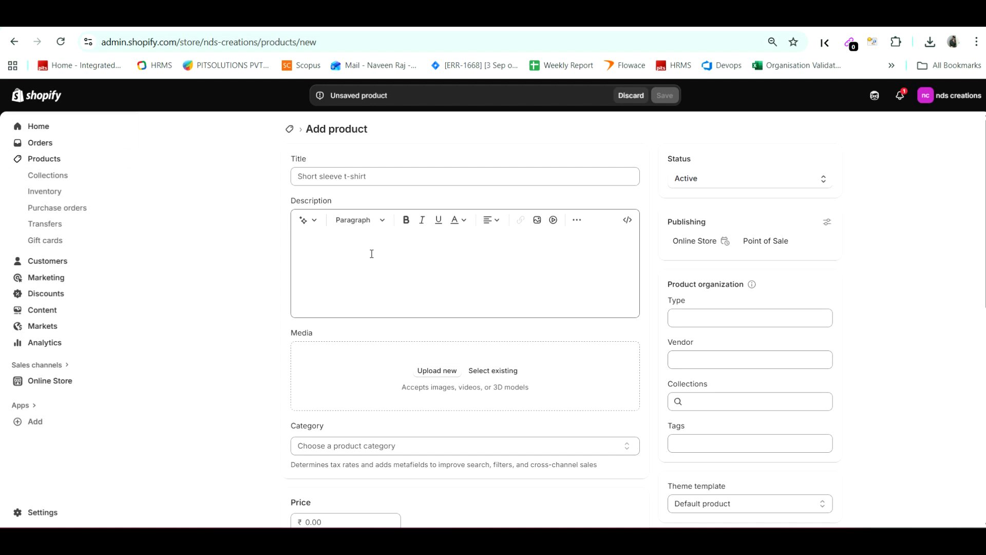
key("alt+Tab")
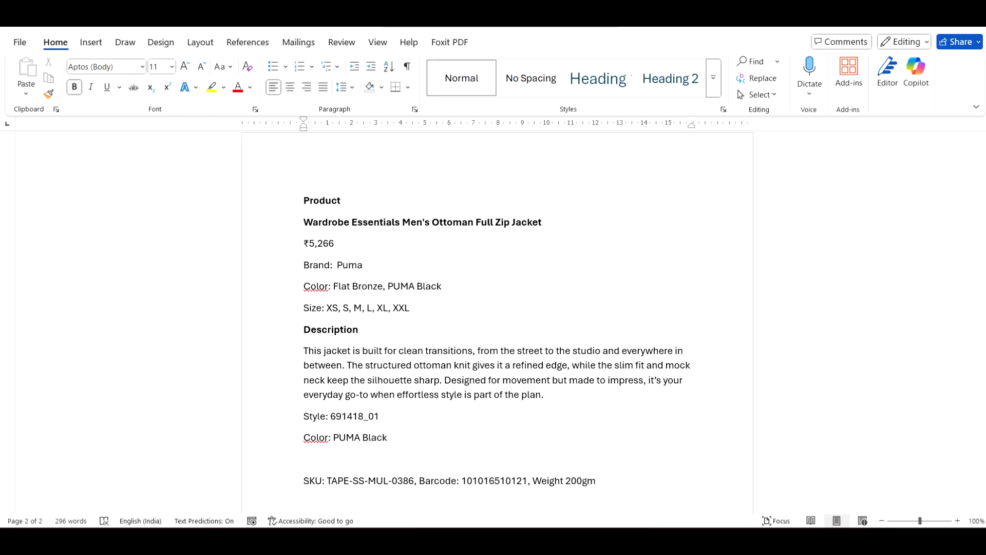
left_click_drag(303, 219, 542, 222)
key("Up")
right_click(471, 228)
left_click(471, 228)
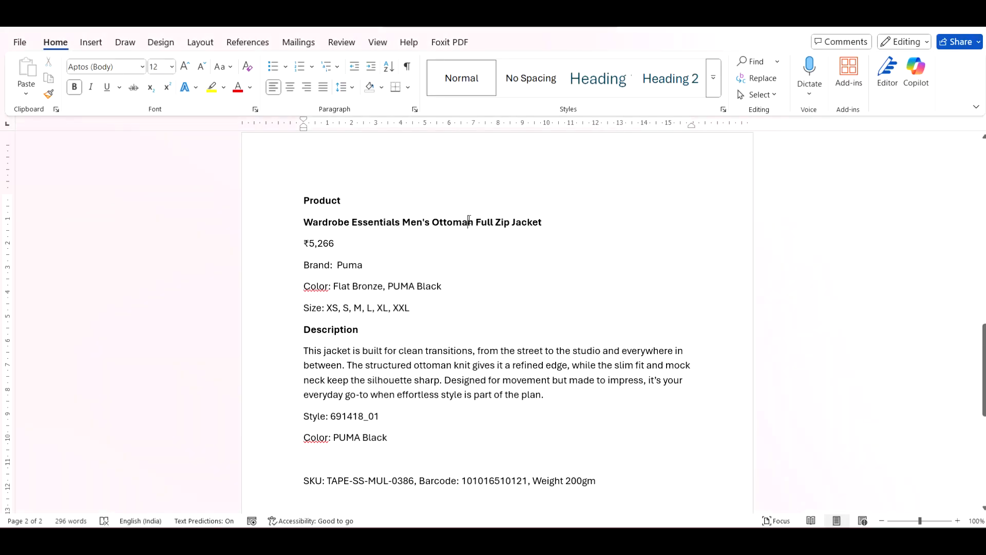
double_click(468, 222)
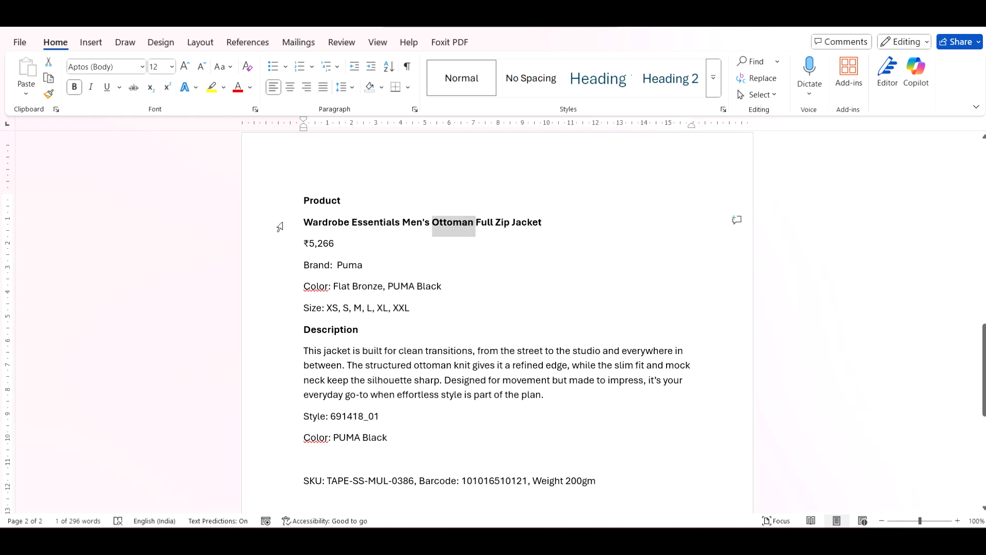
left_click(299, 226)
right_click(307, 226)
left_click(340, 263)
key("alt+Tab")
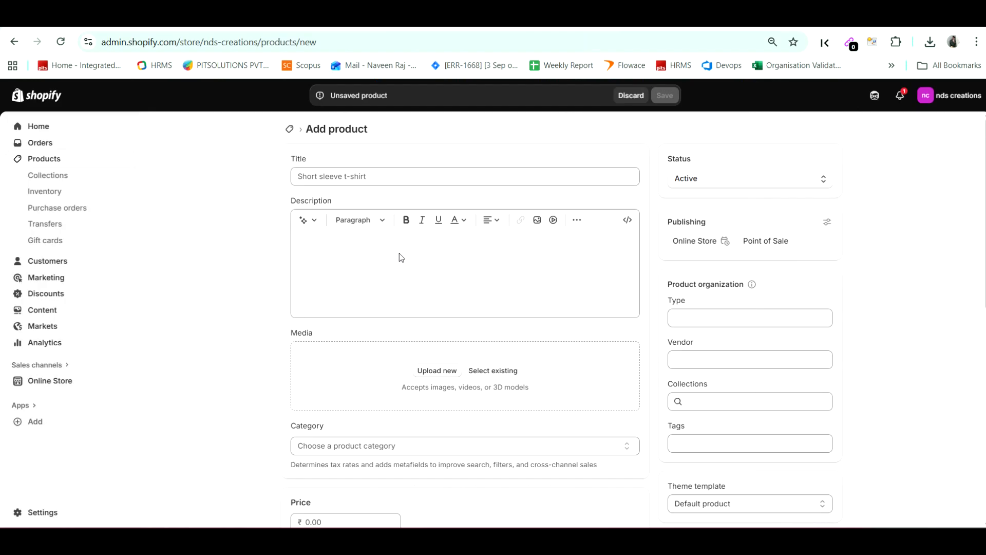
left_click(341, 176)
key("ctrl+v")
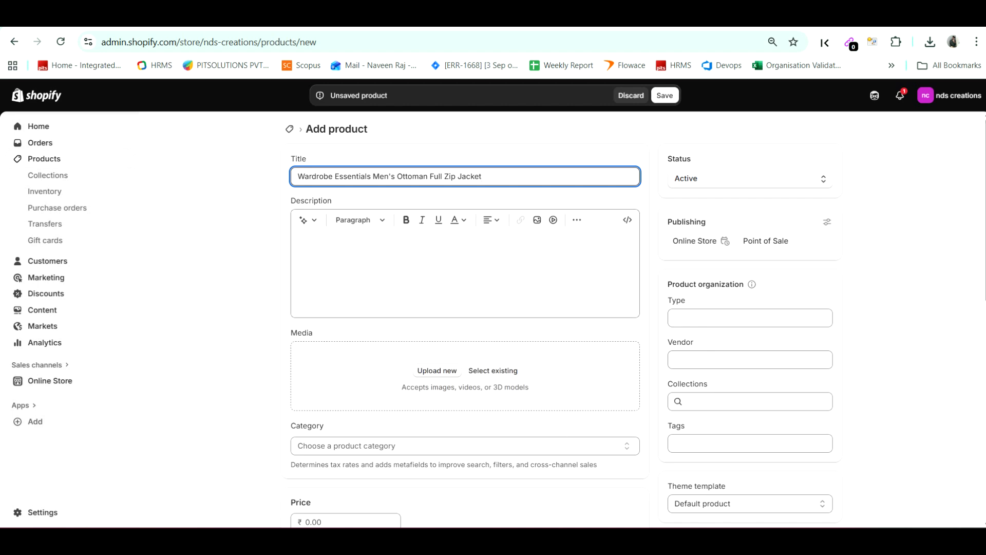
Step: Copy the jacket description with its style and color lines from the Word document into the product description
key("alt+Tab")
left_click_drag(390, 437, 305, 360)
right_click(305, 360)
left_click(345, 115)
key("alt+Tab")
right_click(315, 243)
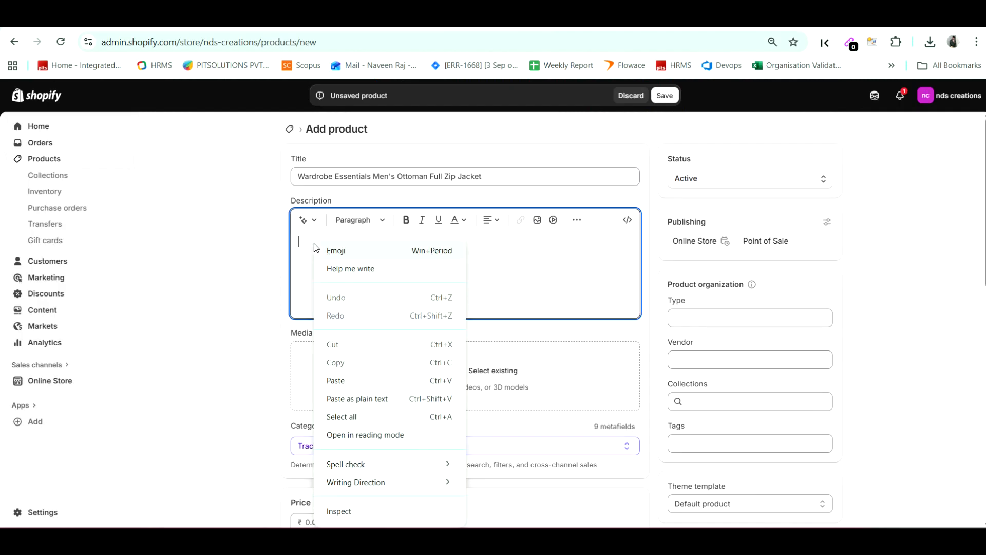
left_click(342, 379)
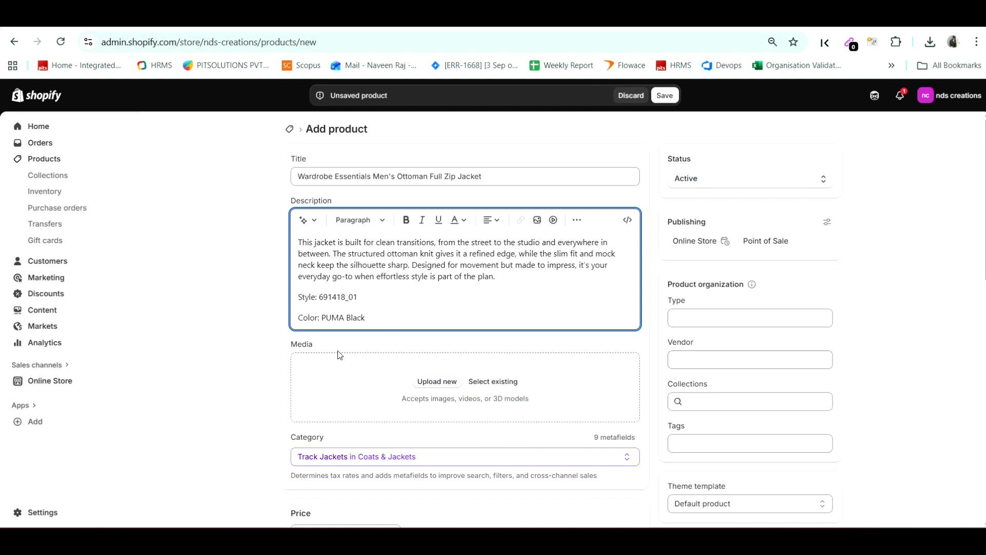
Step: Upload the six jacket images from the Downloads folder as product media and save the product
left_click(432, 383)
left_click(185, 322)
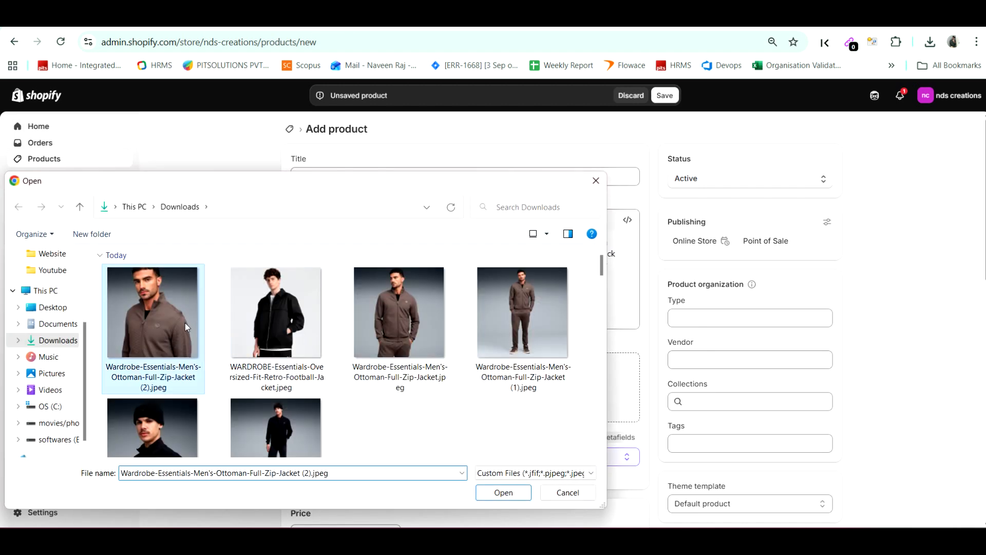
left_click(251, 327, "ctrl")
left_click(369, 321, "ctrl")
left_click(487, 329, "ctrl")
left_click(180, 426, "ctrl")
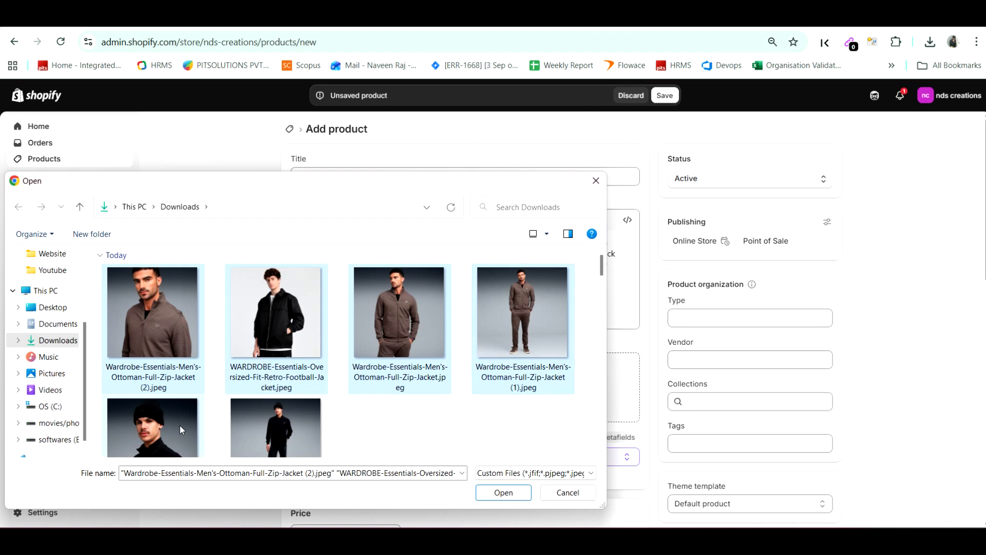
left_click(277, 420, "ctrl")
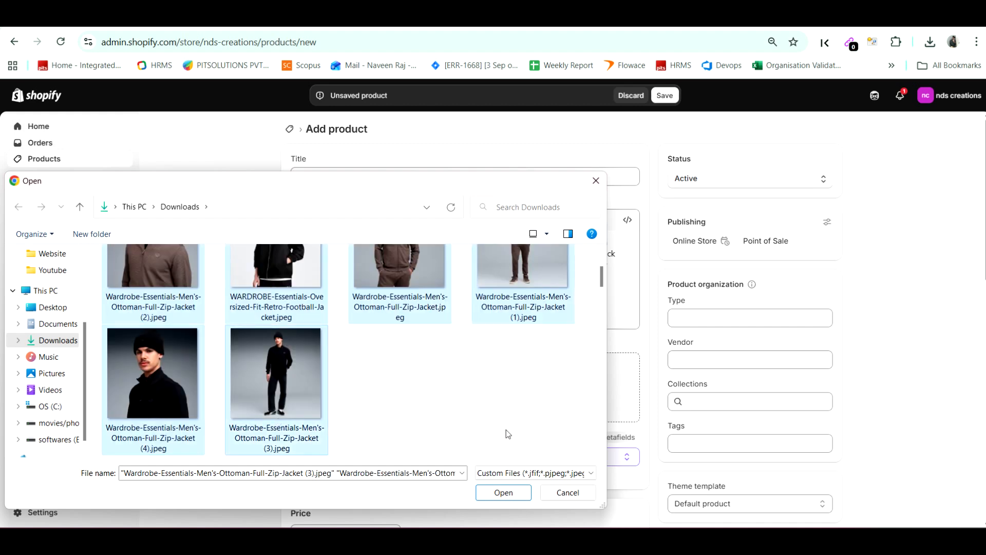
left_click(504, 492)
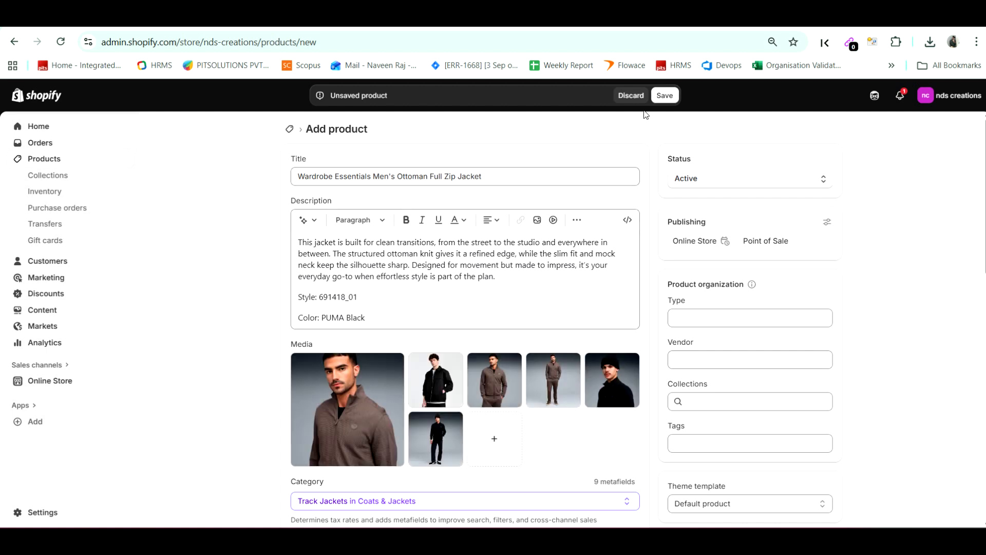
left_click(665, 94)
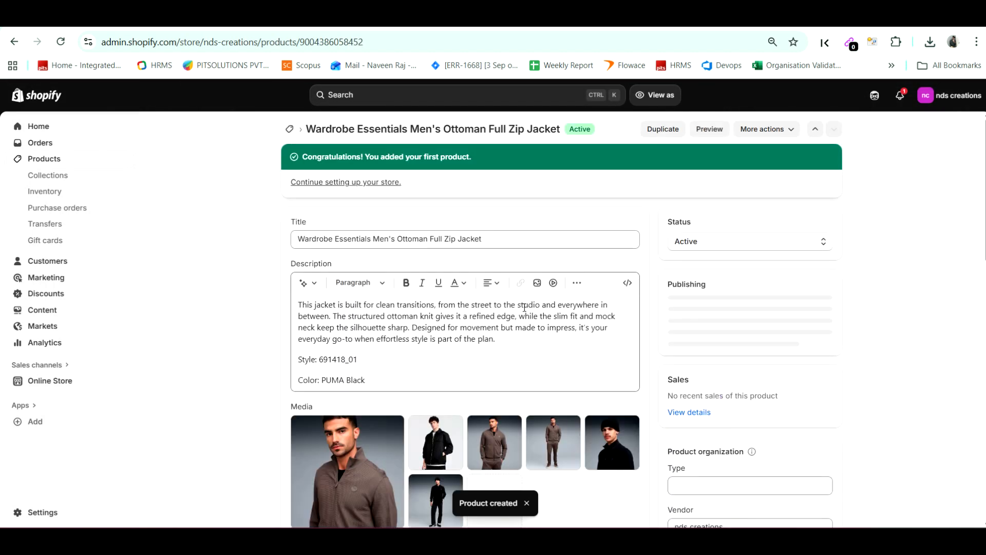
Step: Examine the product category choices under Coats & Jackets, keeping Track Jackets
scroll(523, 307, "down", 5)
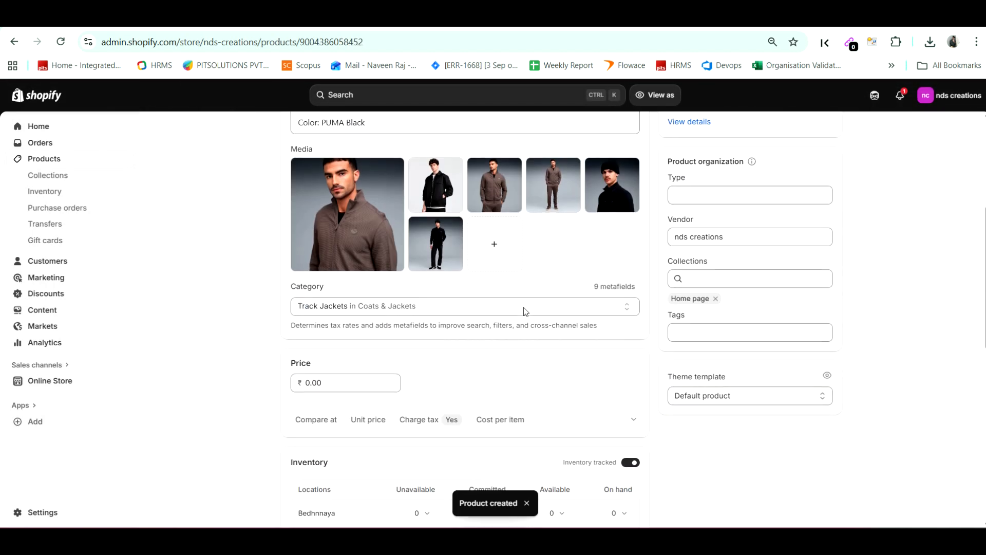
left_click(419, 307)
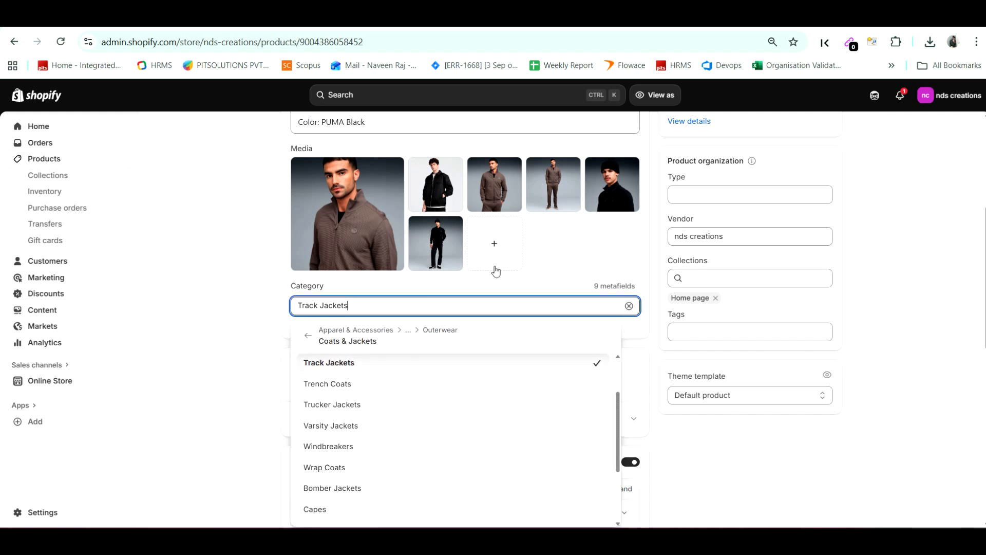
left_click(496, 269)
left_click(764, 130)
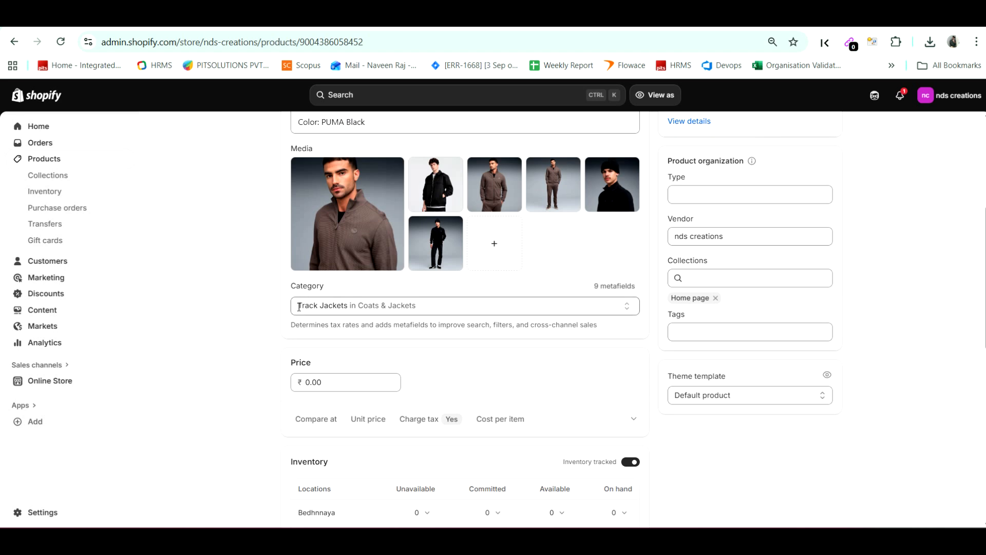
left_click(373, 305)
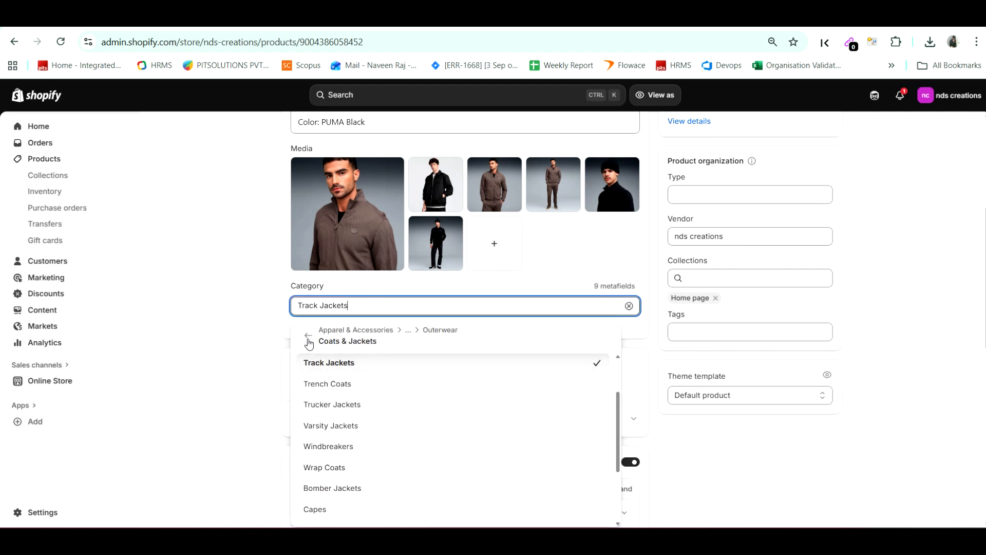
left_click(573, 267)
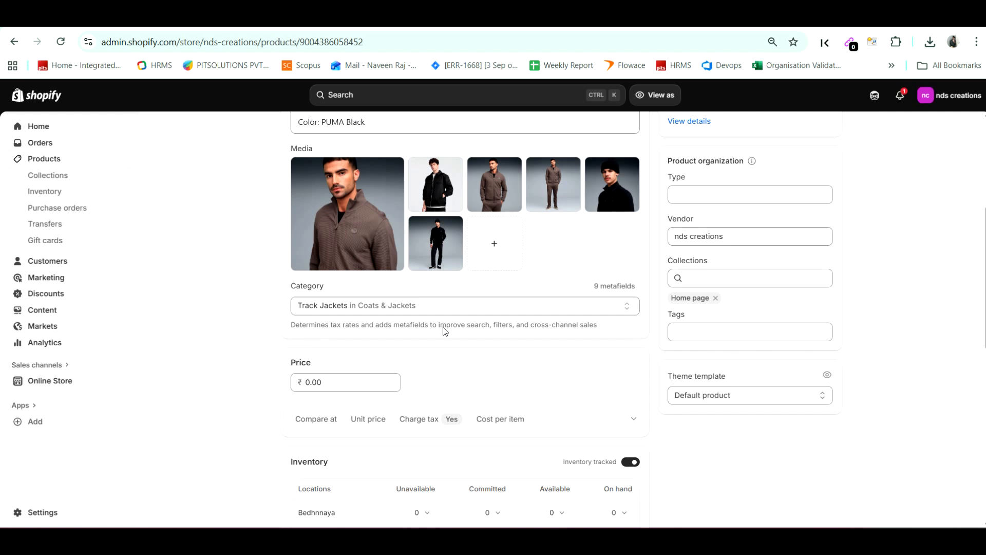
Step: Set the product's price to ₹5,266, as given in the Word document
scroll(442, 329, "up", 3)
scroll(468, 349, "down", 2)
scroll(468, 349, "down", 3)
key("alt+Tab")
left_click_drag(335, 244, 310, 243)
left_click(310, 243)
right_click(310, 243)
left_click(634, 260)
key("alt+Tab")
left_click(349, 309)
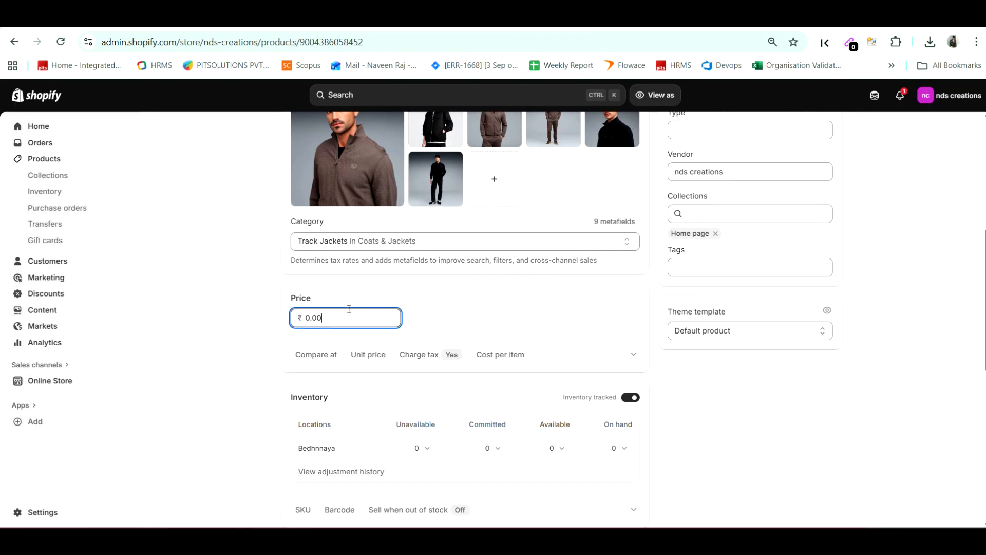
key("BackSpace")
key("BackSpace")
key("BackSpace")
key("BackSpace")
key("BackSpace")
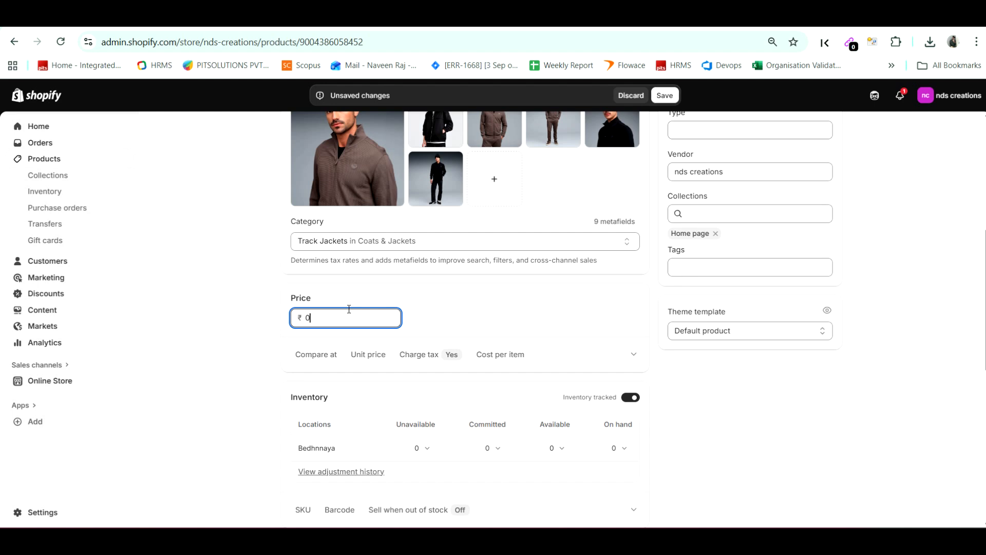
type("5266")
left_click(449, 286)
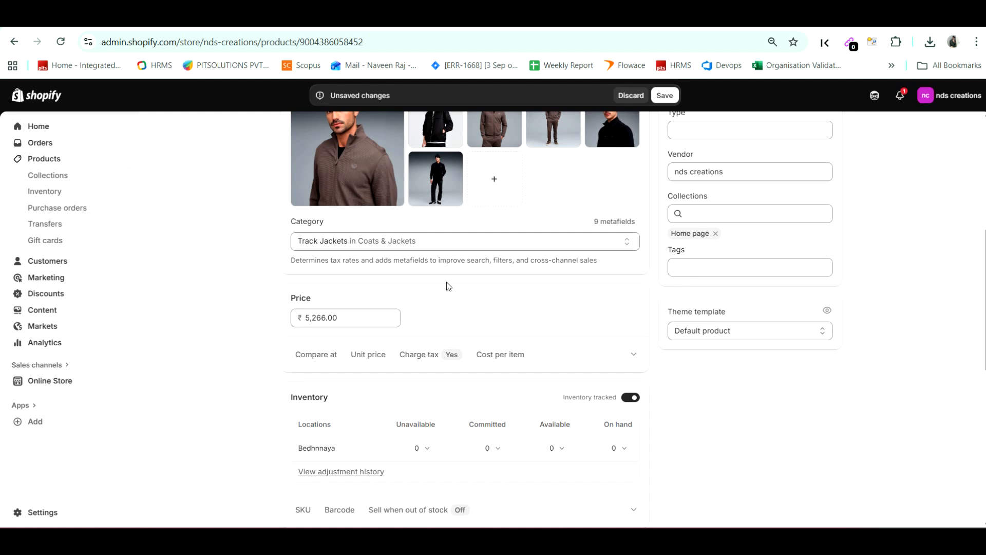
Step: Replace the product's vendor with Puma, copied from the brand line of the Word document
scroll(591, 247, "up", 3)
key("alt+Tab")
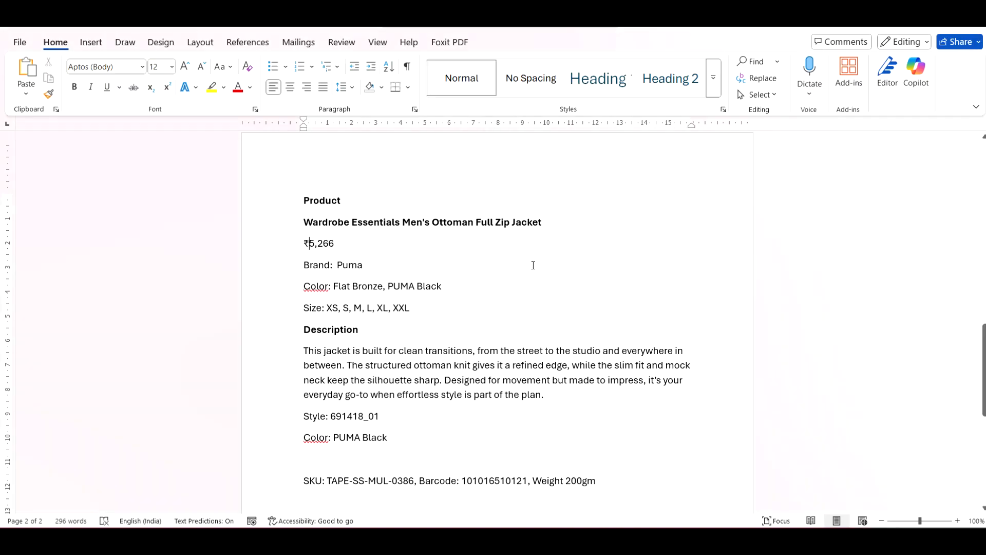
double_click(342, 264)
right_click(349, 264)
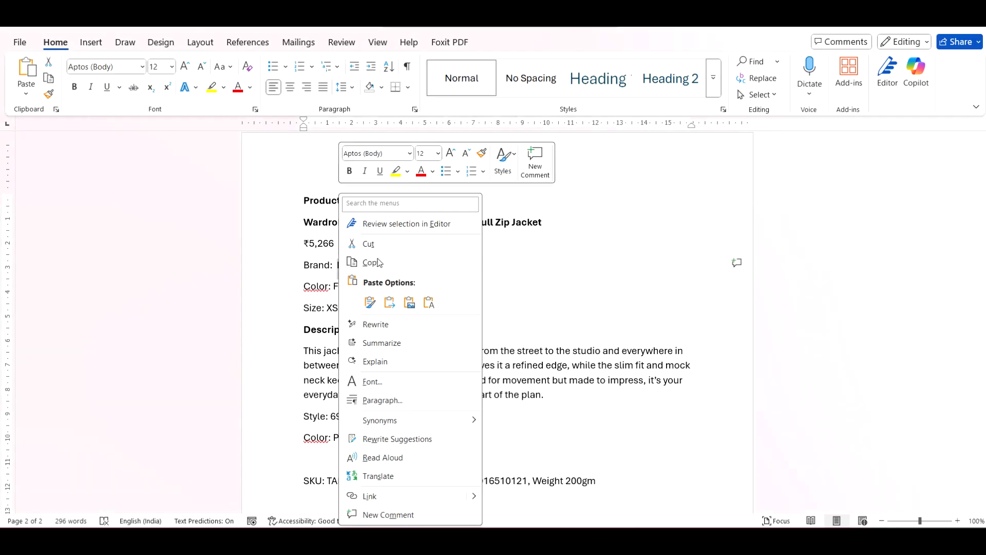
left_click(380, 262)
key("alt+Tab")
left_click(778, 303)
key("BackSpace")
key("BackSpace")
key("BackSpace")
key("BackSpace")
key("BackSpace")
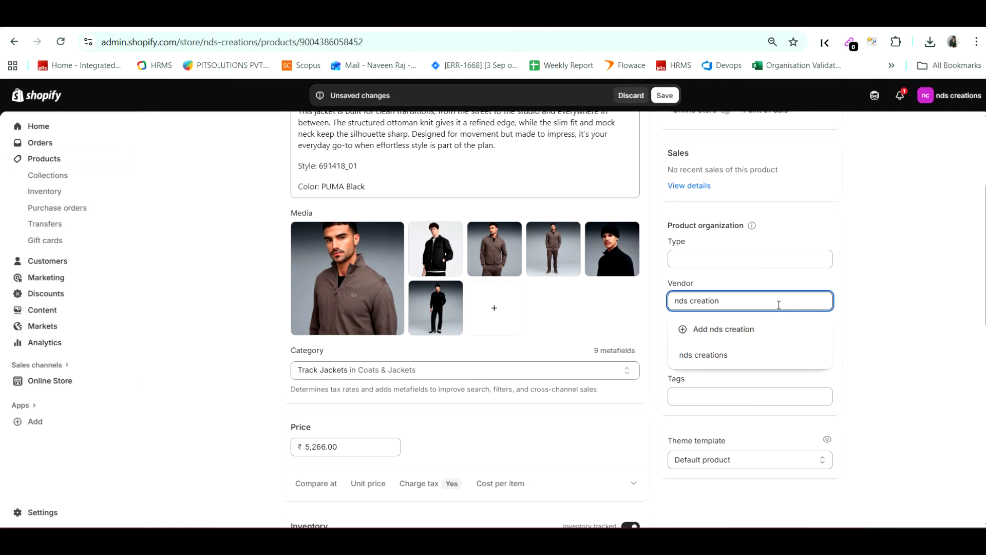
key("BackSpace")
key("BackSpace")
key("BackSpace")
key("BackSpace")
key("BackSpace")
key("BackSpace")
key("BackSpace")
key("BackSpace")
key("ctrl+v")
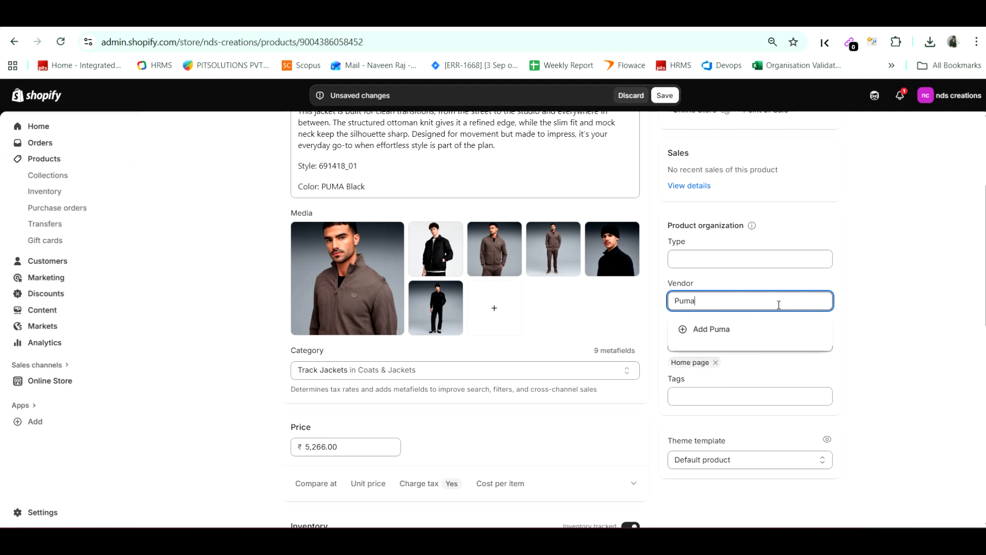
left_click(765, 290)
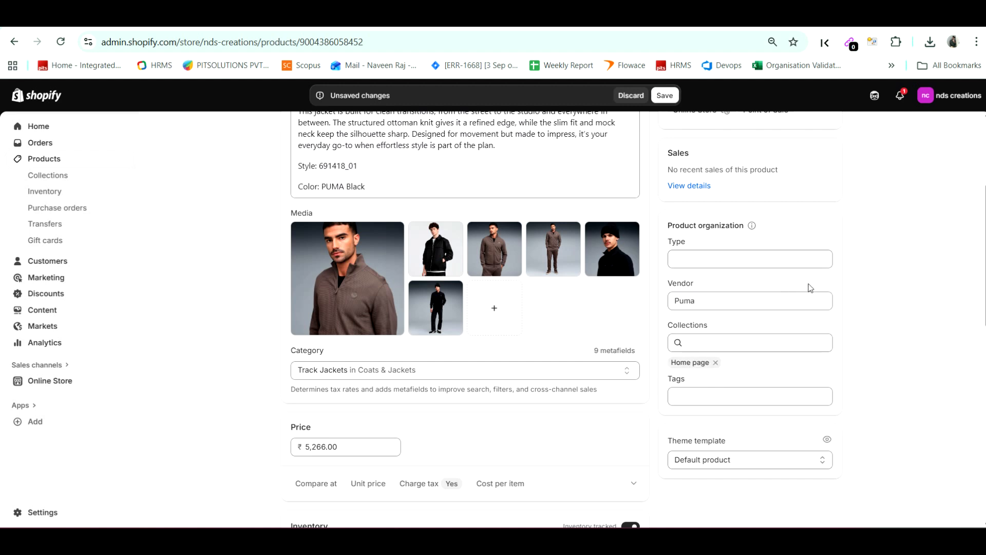
Step: Accept the suggested alt text "Man wearing a brown jacket with a gray background" for the first product image and save it
scroll(594, 302, "down", 4)
scroll(594, 304, "up", 3)
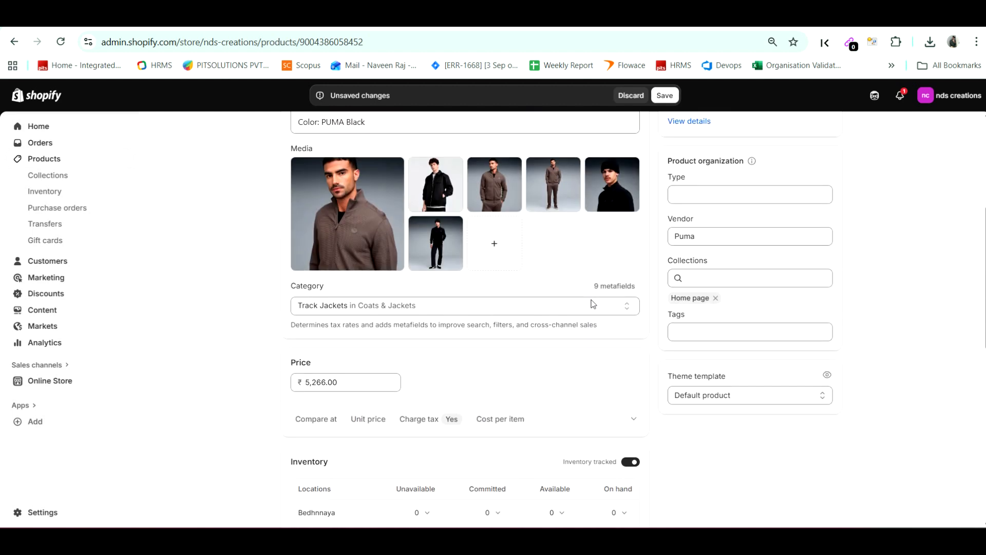
scroll(590, 299, "up", 1)
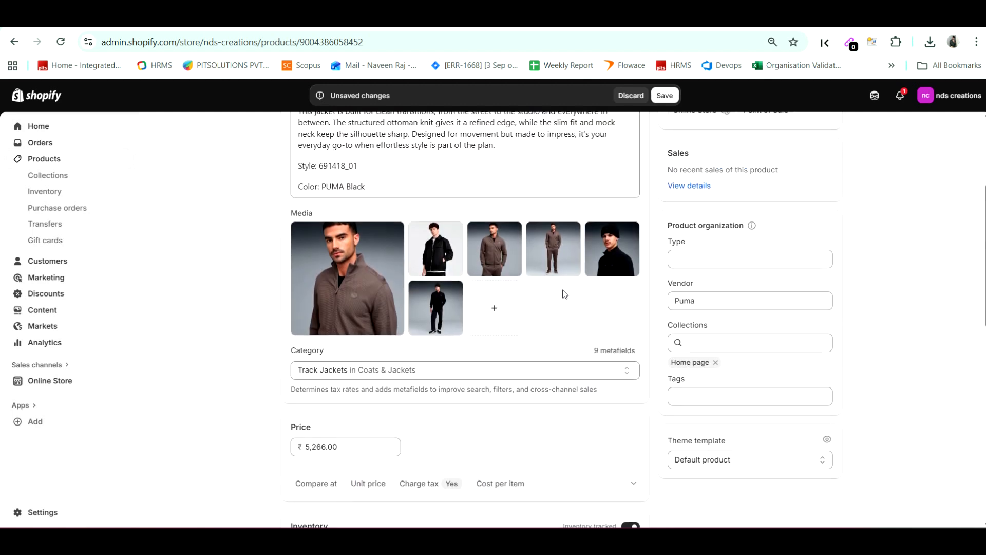
left_click(363, 258)
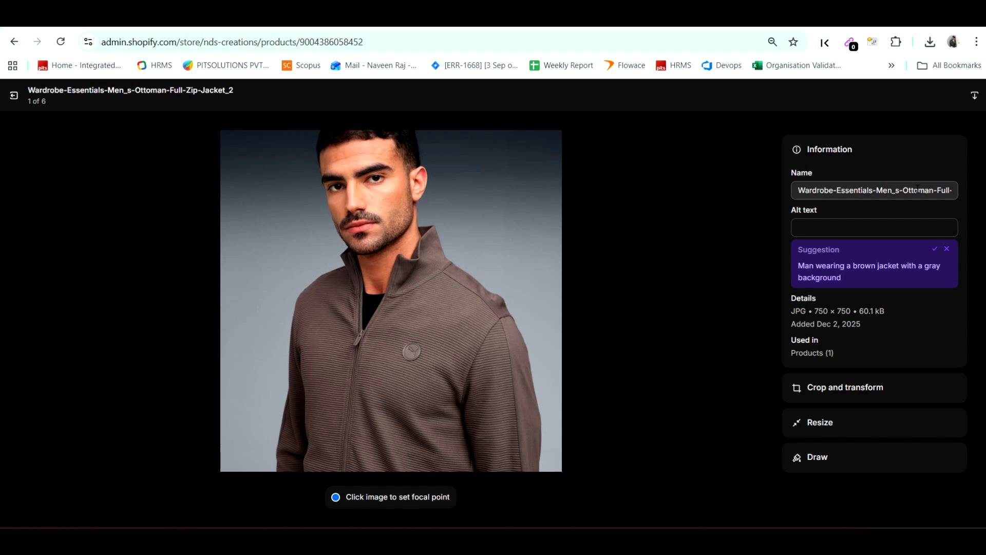
left_click(934, 251)
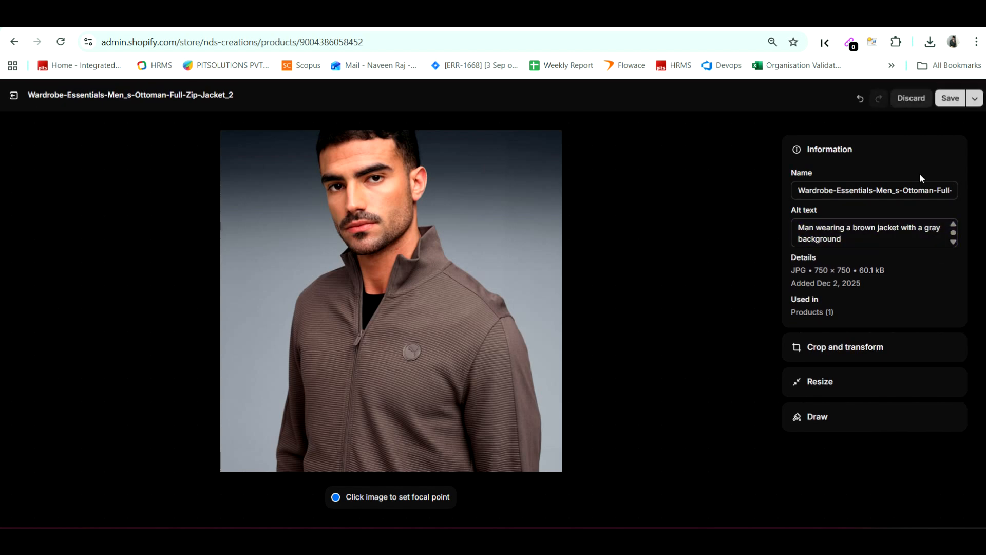
left_click(943, 95)
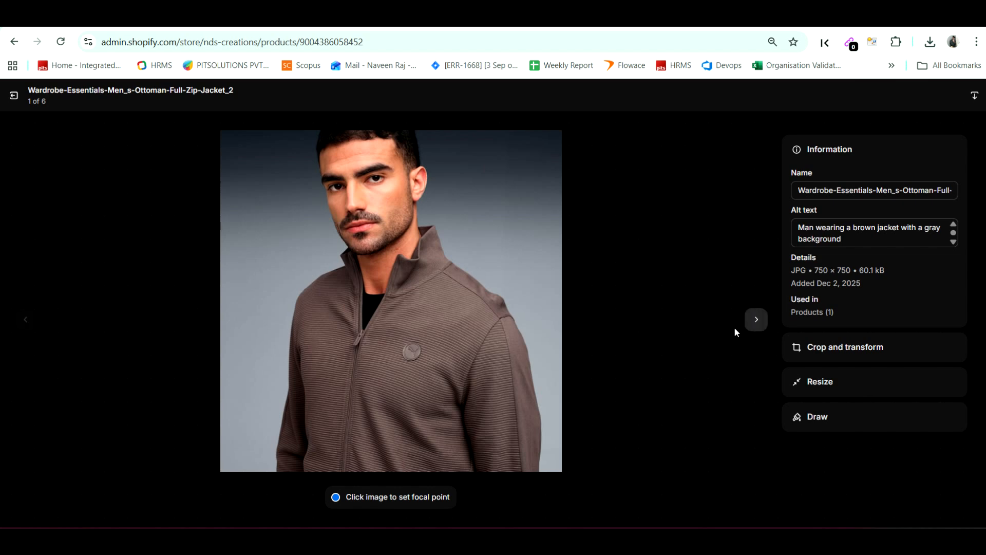
Step: Accept the suggested alt text "Person wearing a black jacket on a light gray background" for the second product image and save it
left_click(756, 320)
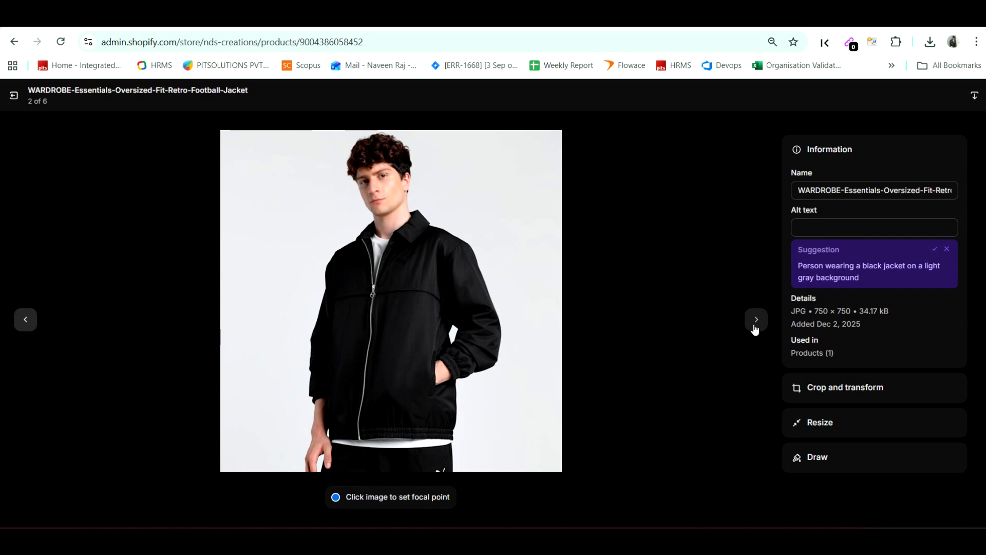
left_click(930, 250)
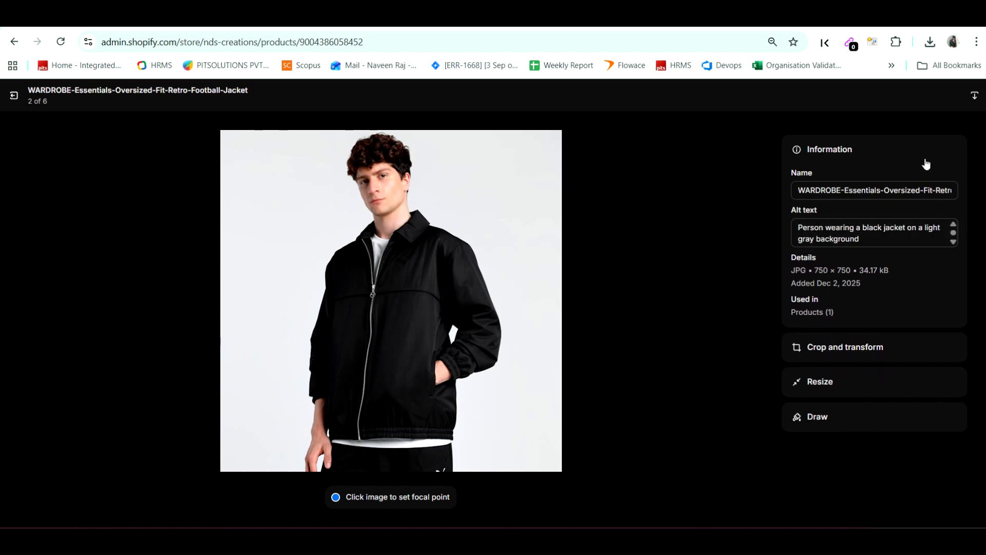
left_click(944, 92)
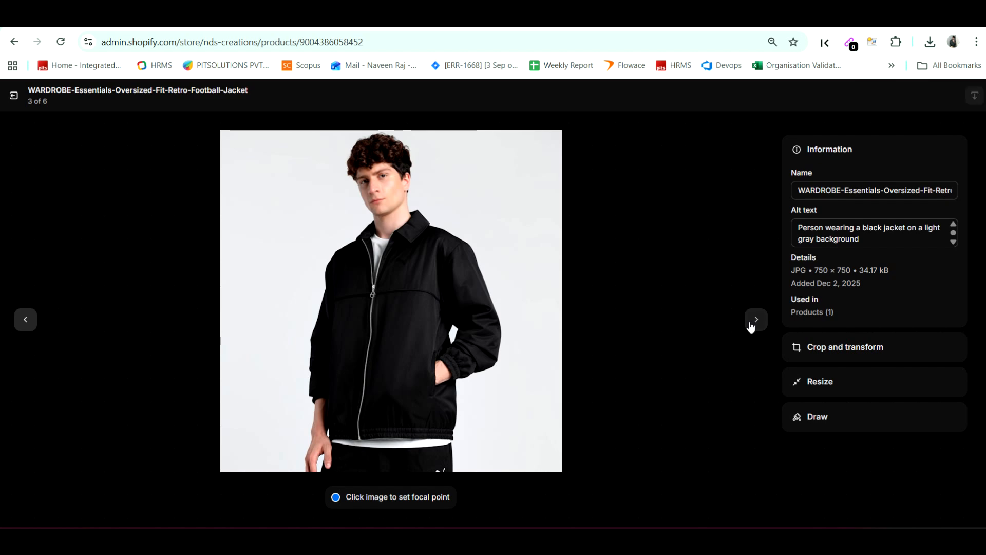
Step: Accept the suggested alt text "Man wearing a brown tracksuit against a gray background" for the third product image and save it
left_click(755, 320)
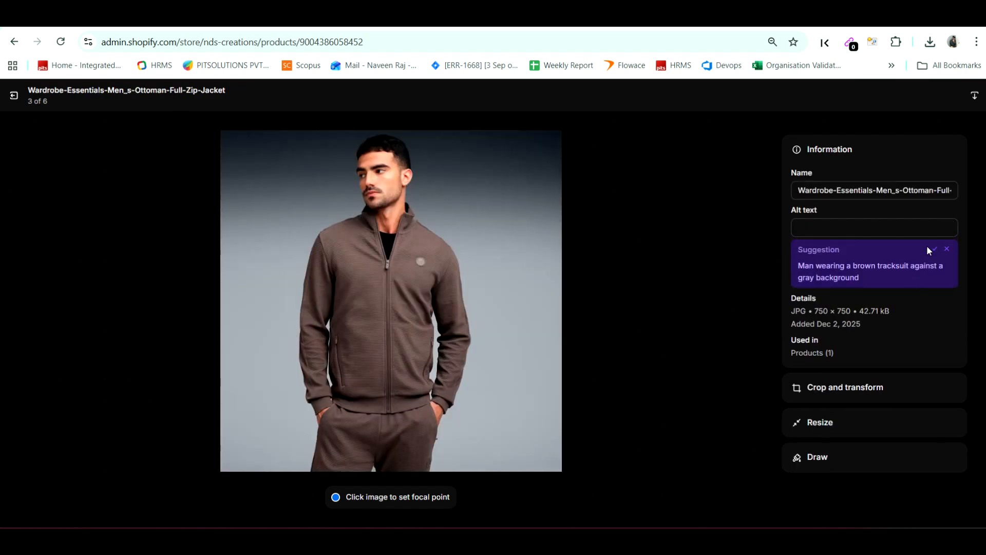
left_click(934, 249)
left_click(949, 96)
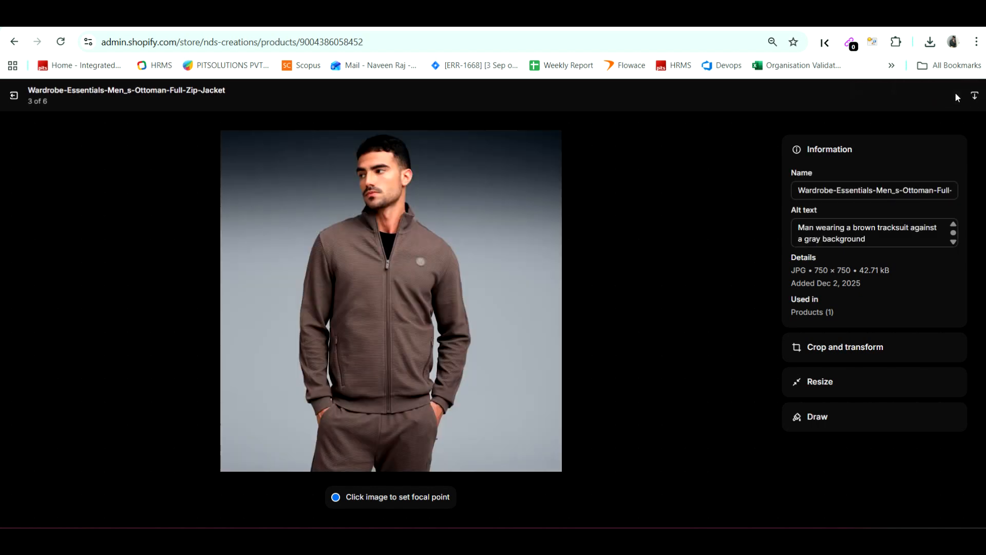
Step: Accept the suggested alt text "Man wearing a brown tracksuit on a gray background" for the fourth product image and save it
left_click(756, 319)
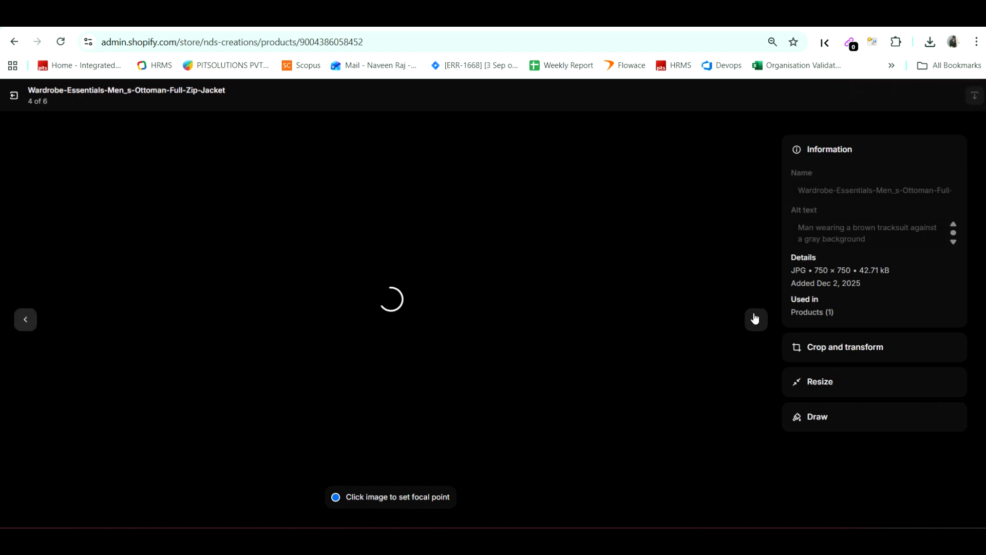
left_click(934, 254)
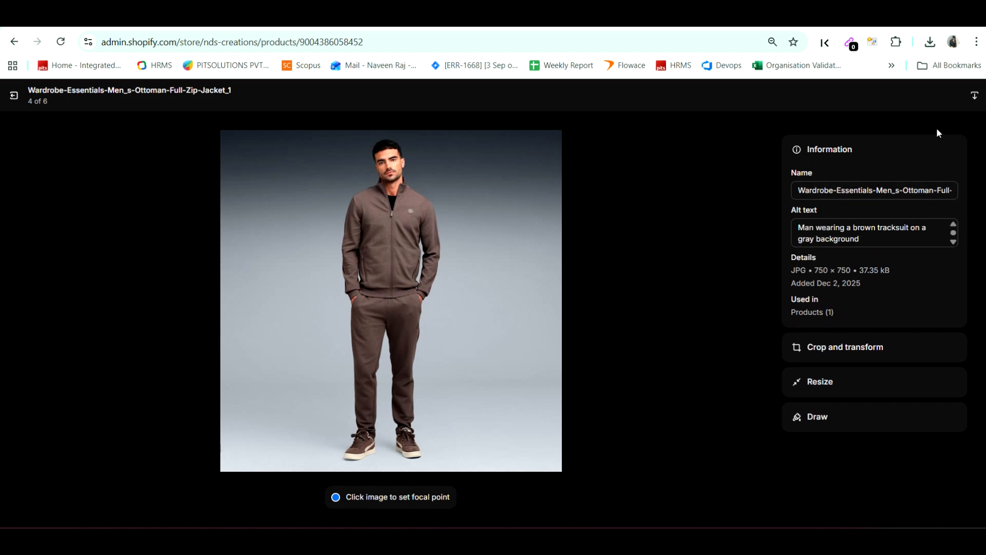
left_click(945, 95)
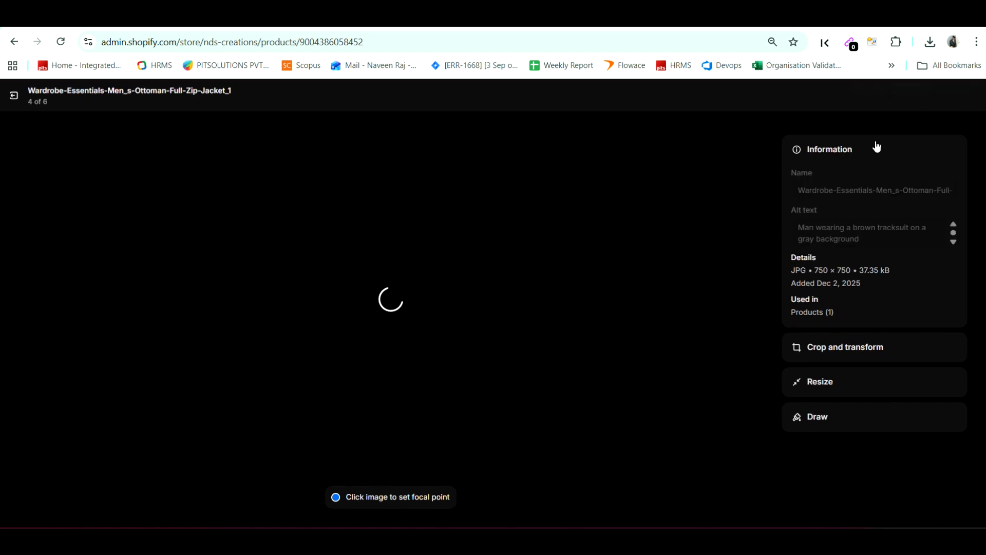
Step: Accept the suggested alt text "Man wearing a black beanie and jacket against a gray background" for the fifth product image and save it
mouse_move(762, 265)
left_click(755, 320)
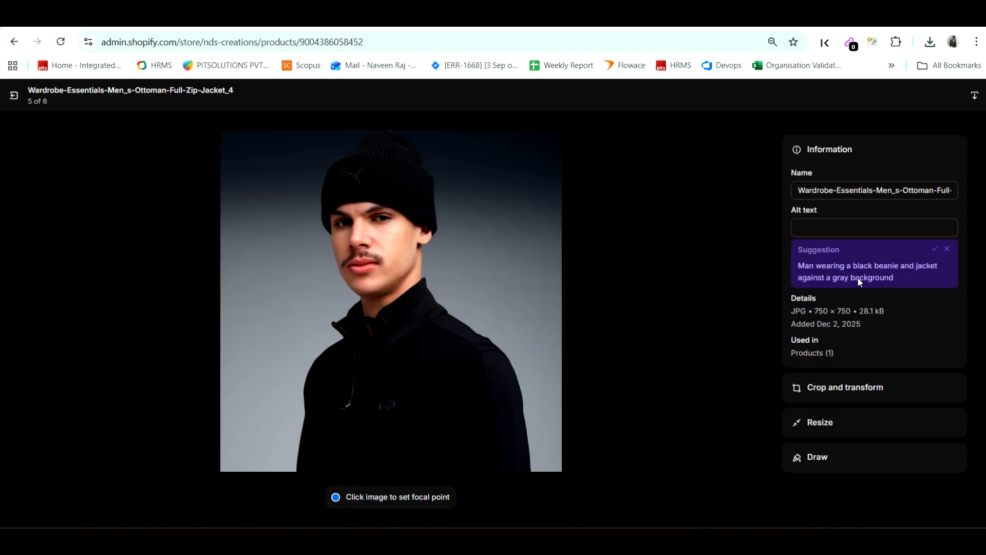
left_click(935, 248)
left_click(948, 98)
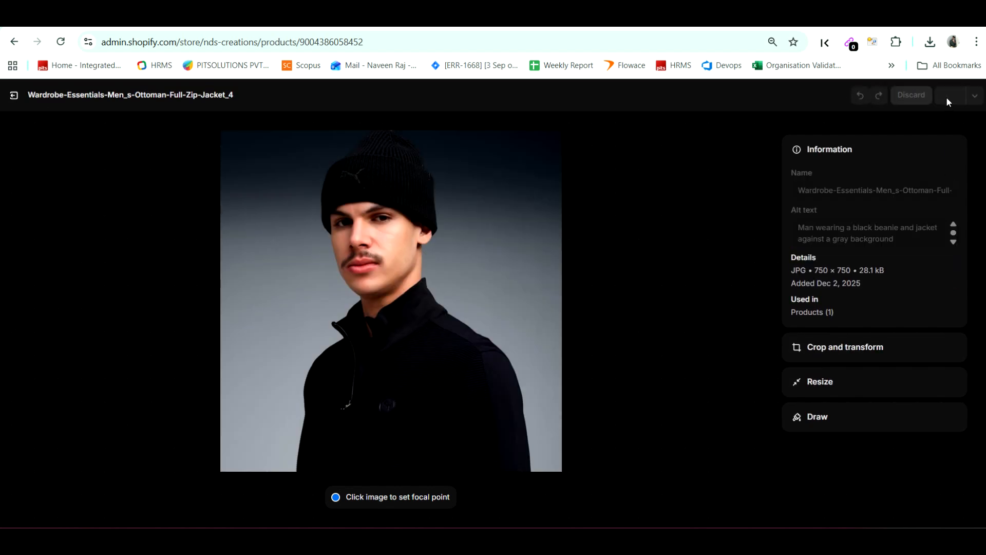
Step: Save the suggested alt text "Man wearing a black jacket, jeans, and a beanie on a gray background" for the sixth image and return to the product
left_click(754, 320)
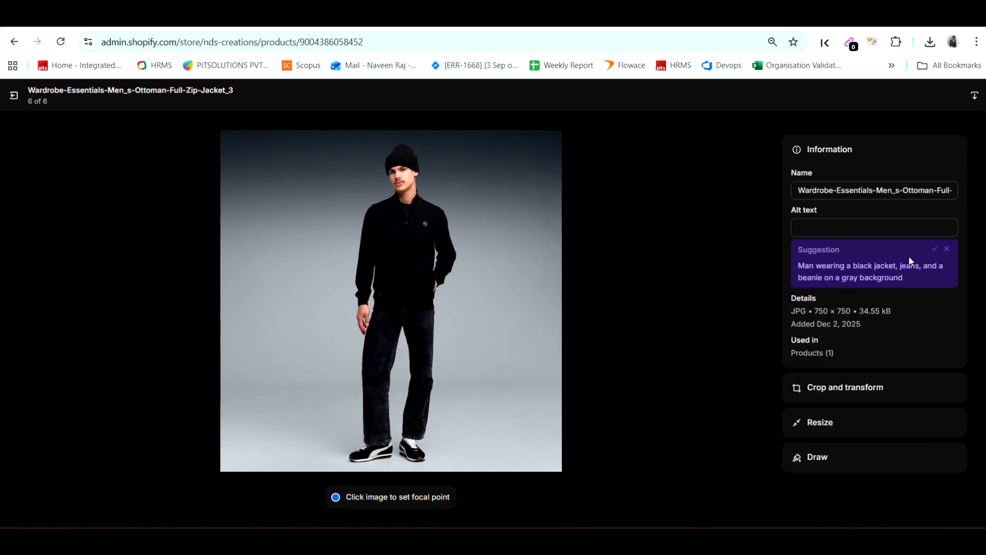
left_click(934, 248)
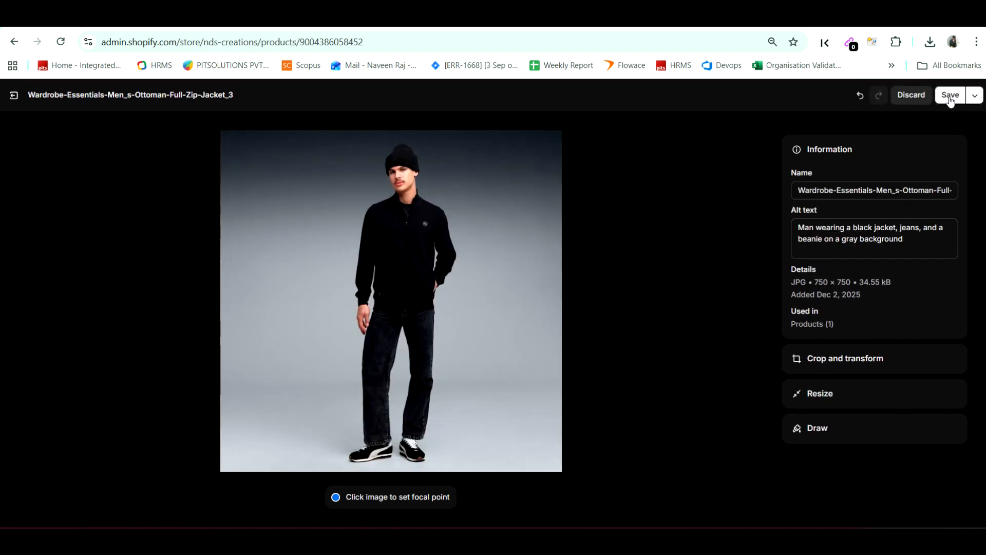
left_click(947, 94)
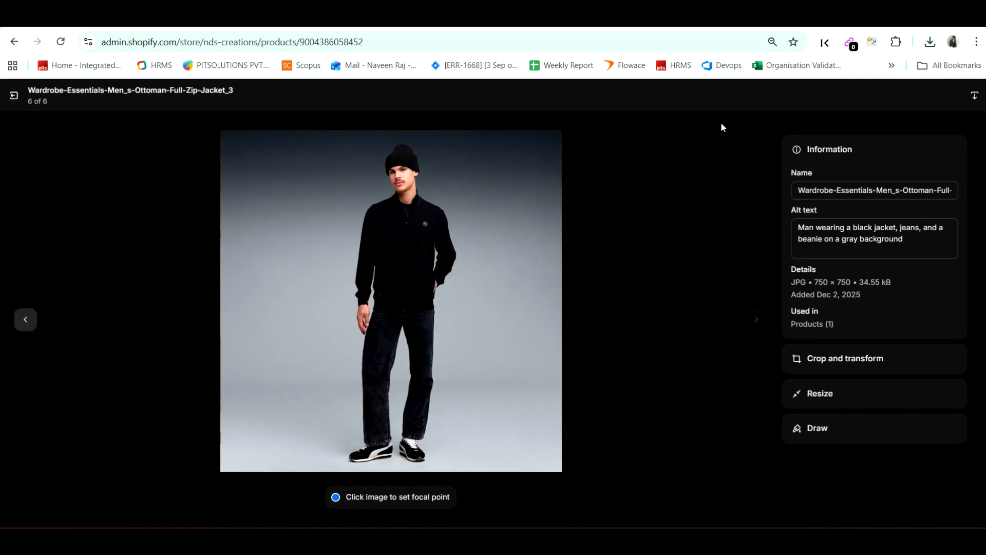
left_click(14, 95)
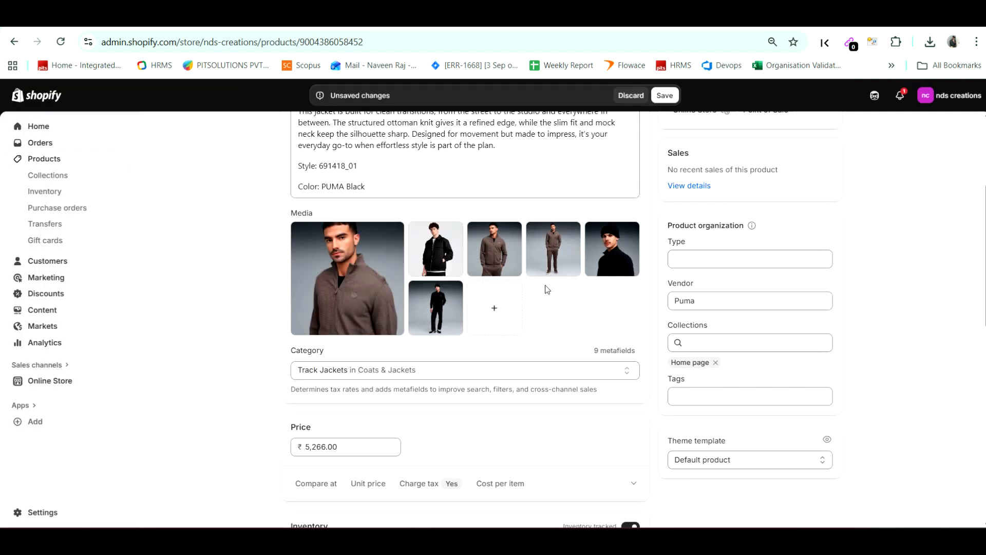
Step: Set the product weight to 200 g in the shipping details, changing the unit from kilograms to grams
scroll(546, 288, "down", 4)
scroll(549, 291, "down", 1)
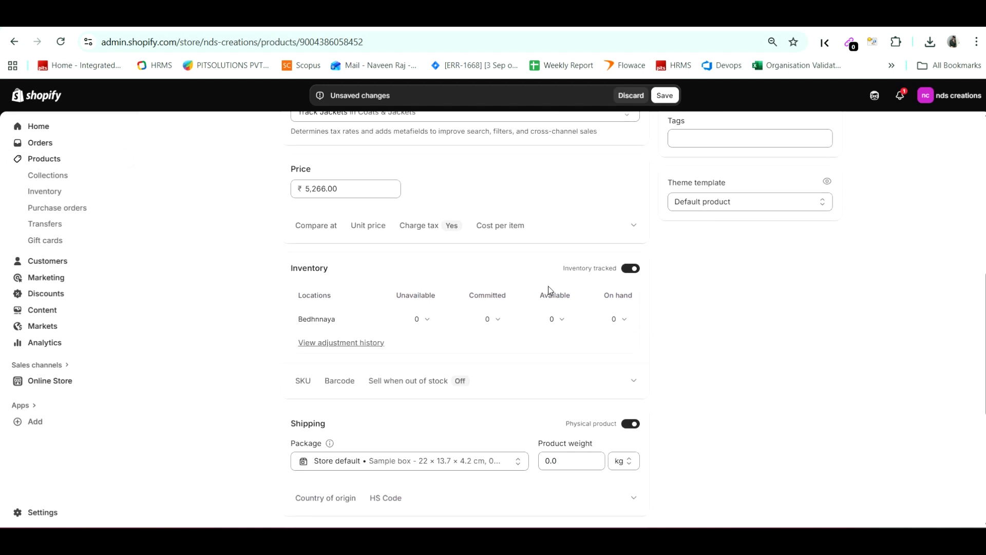
scroll(549, 290, "down", 3)
scroll(560, 285, "down", 2)
left_click(564, 268)
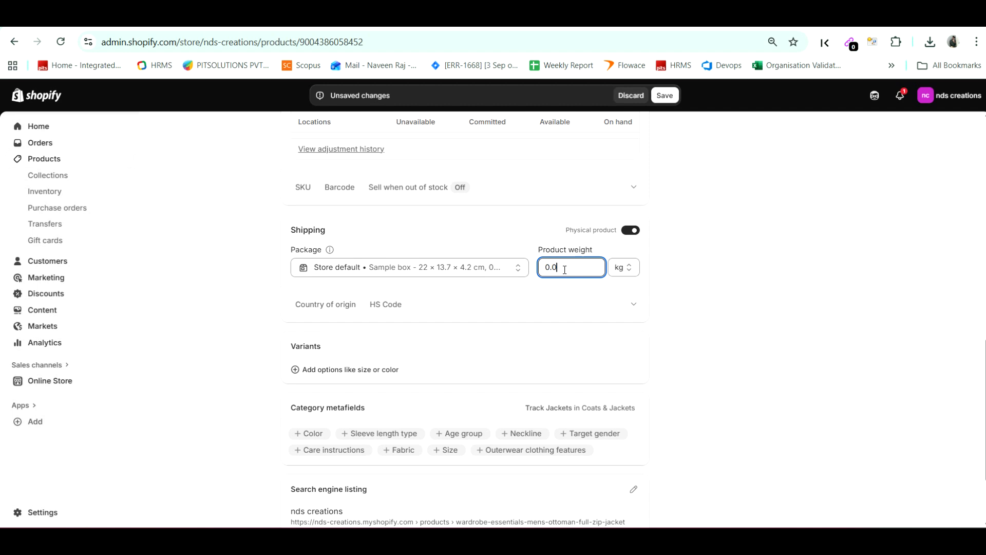
left_click(626, 273)
left_click(620, 329)
left_click(582, 269)
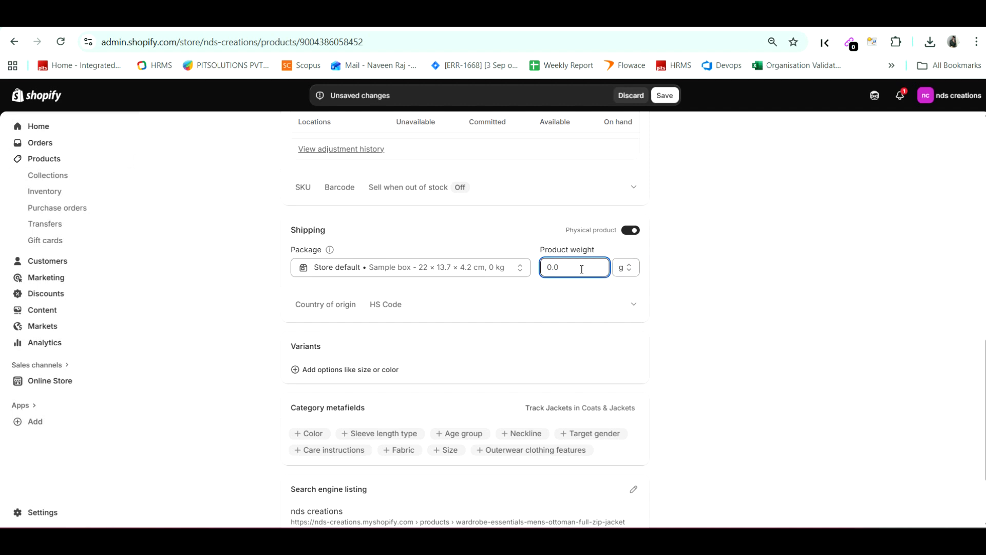
type("200")
left_click(680, 264)
Step: Add the tag Jacket to the product, copying the word from the end of the product title
scroll(681, 264, "up", 6)
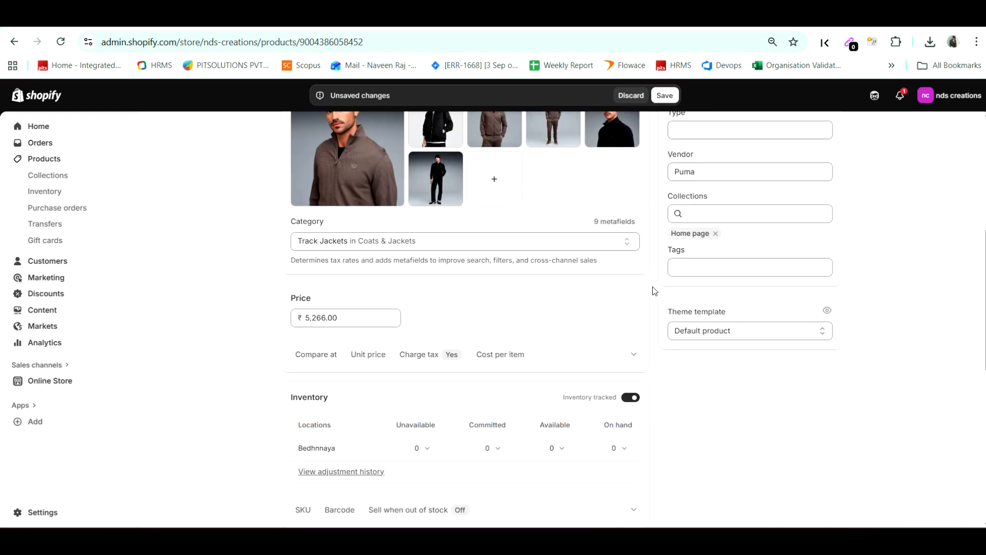
scroll(689, 285, "up", 6)
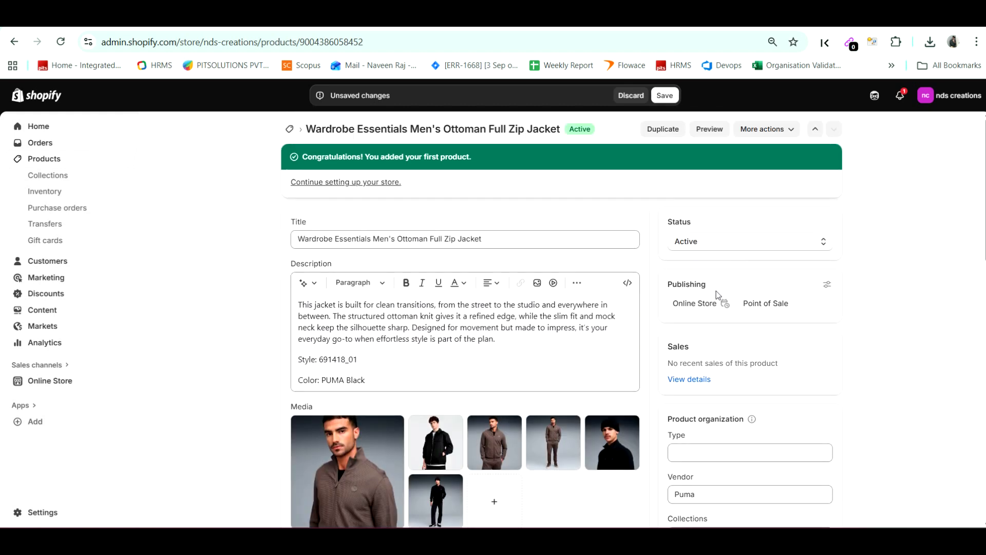
scroll(716, 291, "down", 3)
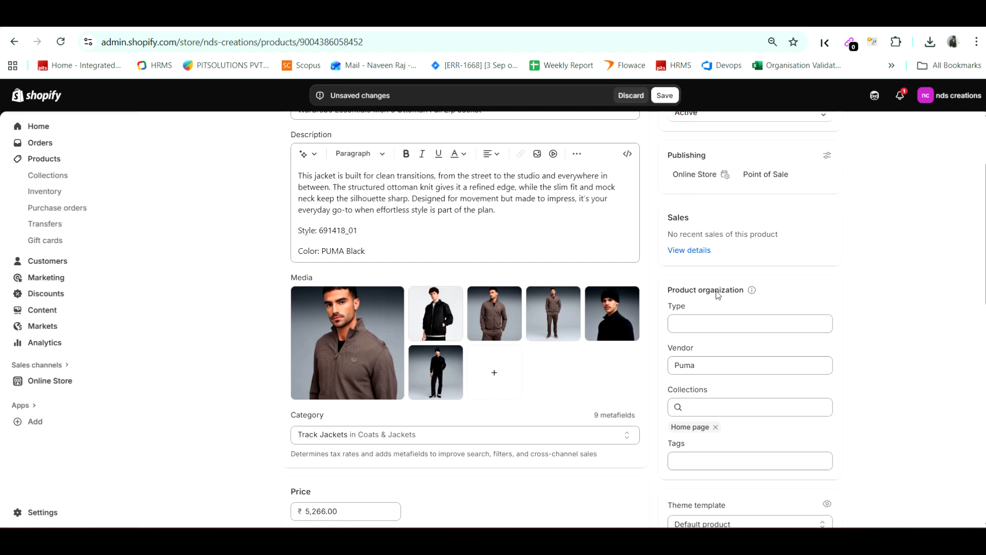
scroll(424, 388, "up", 3)
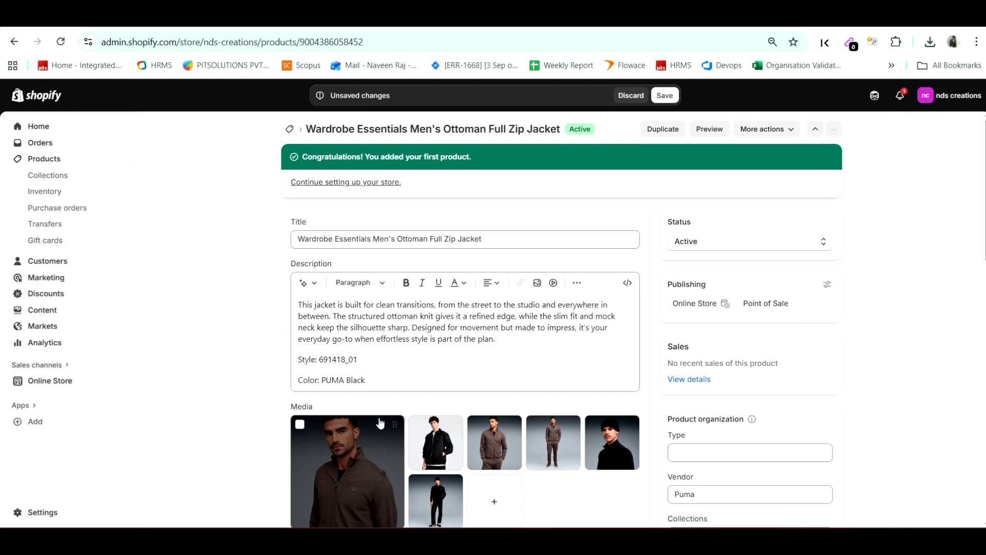
scroll(493, 427, "down", 1)
left_click(503, 175)
key("shift+Left")
key("shift+Left")
key("shift+Left")
key("shift+Left")
key("shift+Left")
key("shift+Left")
key("ctrl+c")
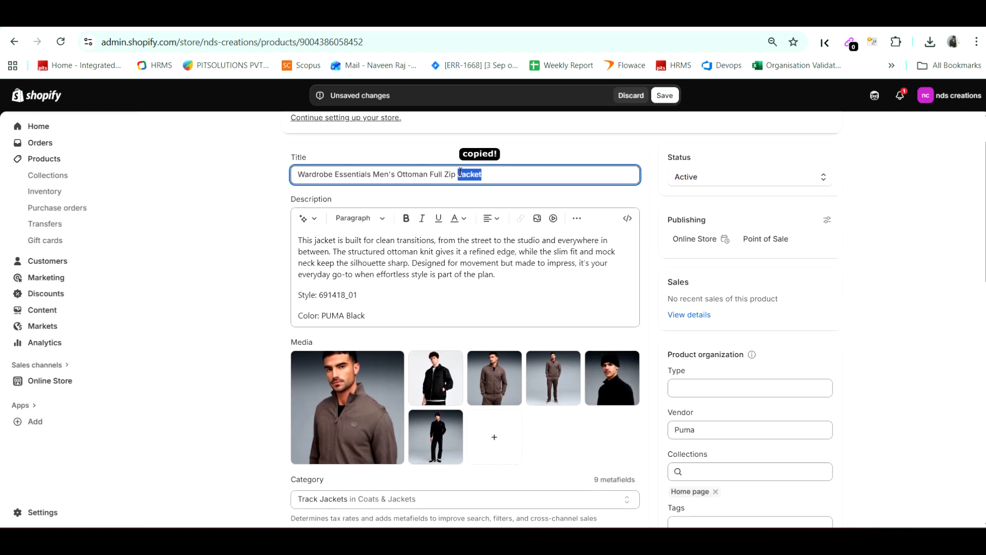
scroll(632, 258, "down", 1)
scroll(632, 258, "down", 2)
left_click(683, 396)
key("ctrl+v")
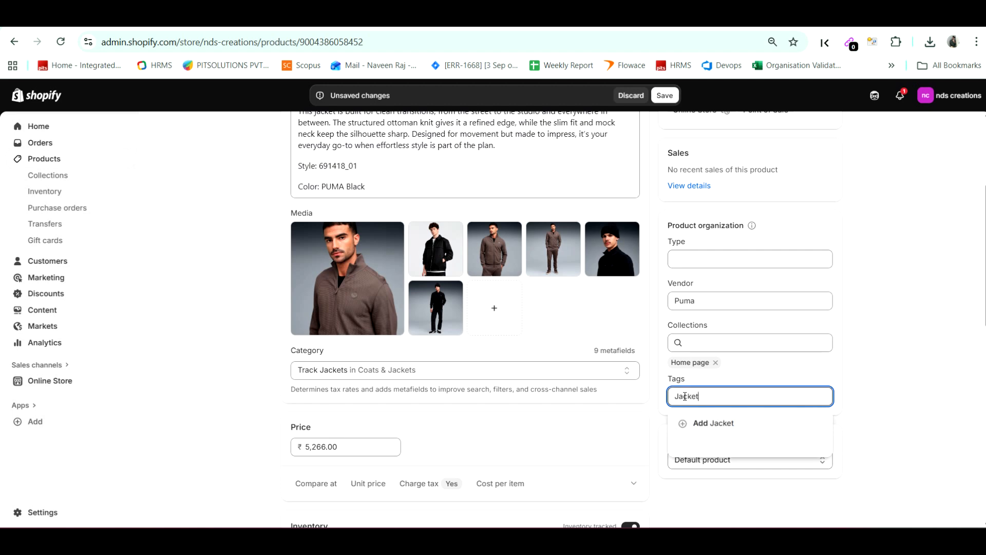
left_click(702, 424)
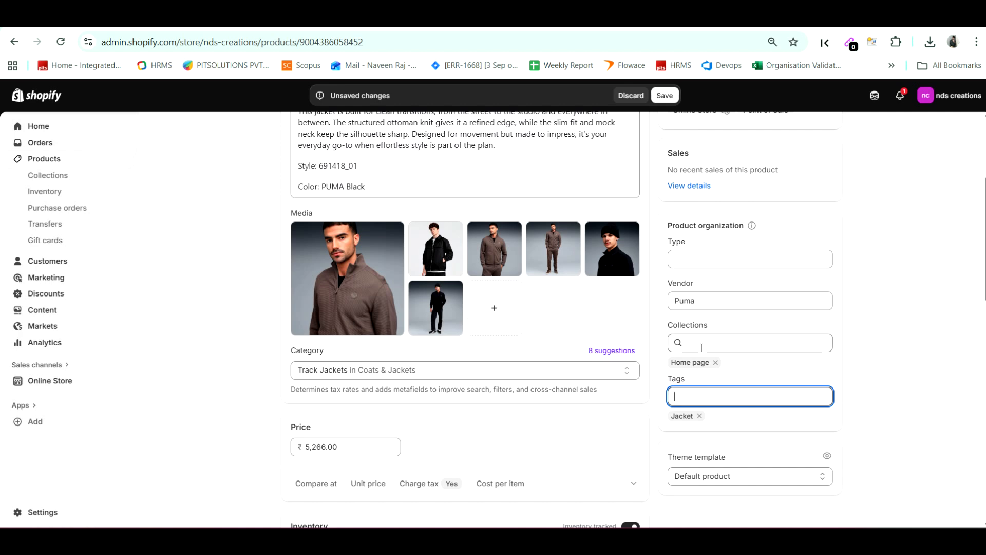
Step: Adjust the product's on-hand inventory by 10 with the default Correction reason and save the quantity
scroll(699, 342, "up", 4)
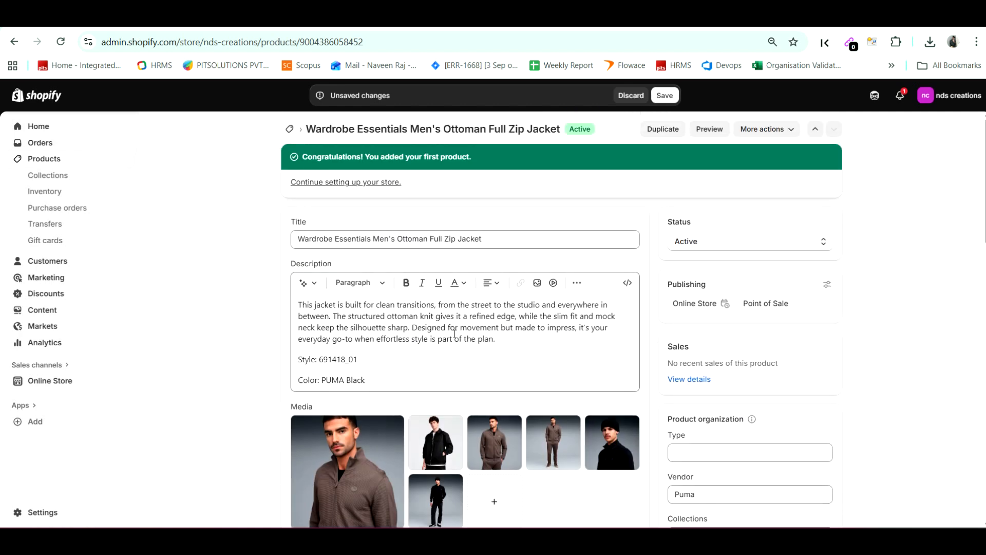
scroll(456, 334, "down", 3)
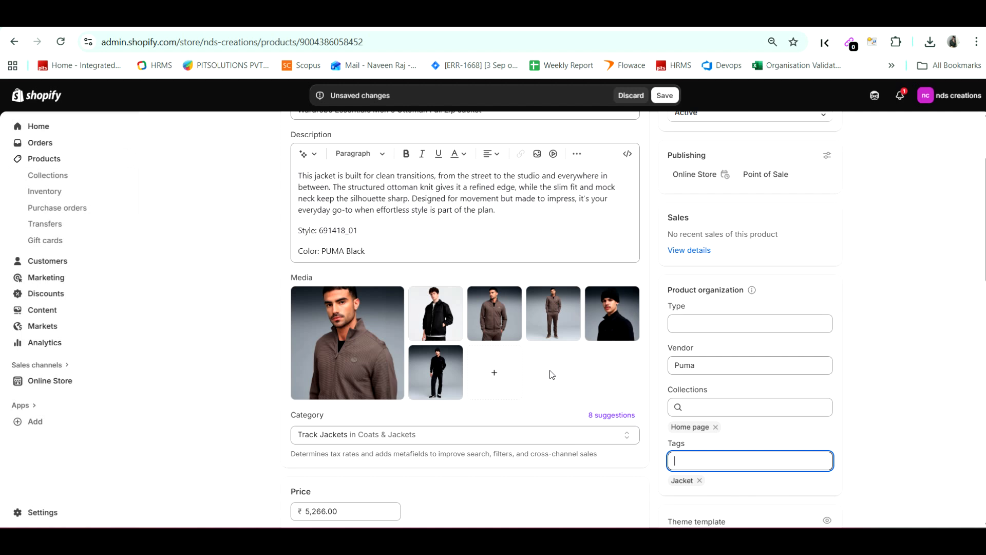
scroll(552, 372, "down", 1)
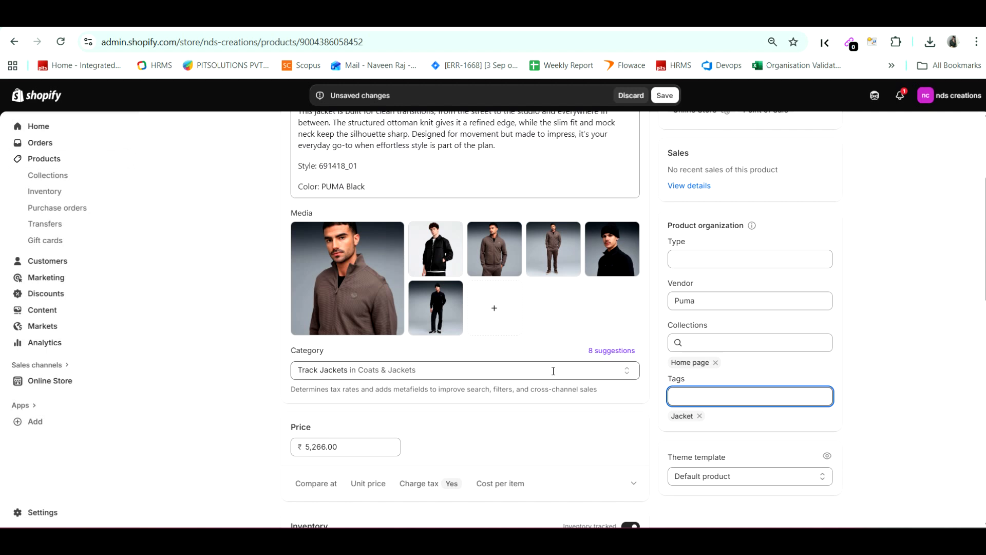
scroll(553, 371, "down", 5)
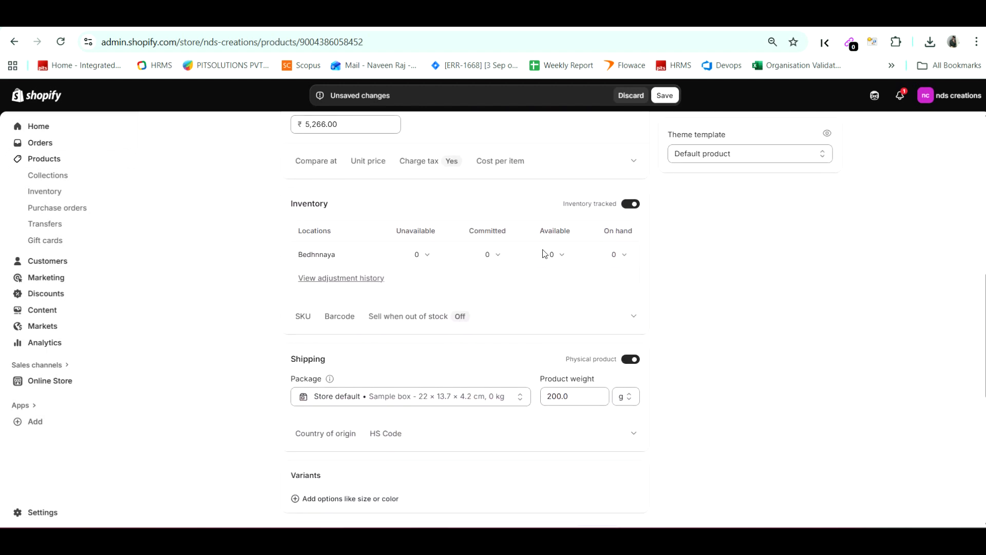
left_click(557, 257)
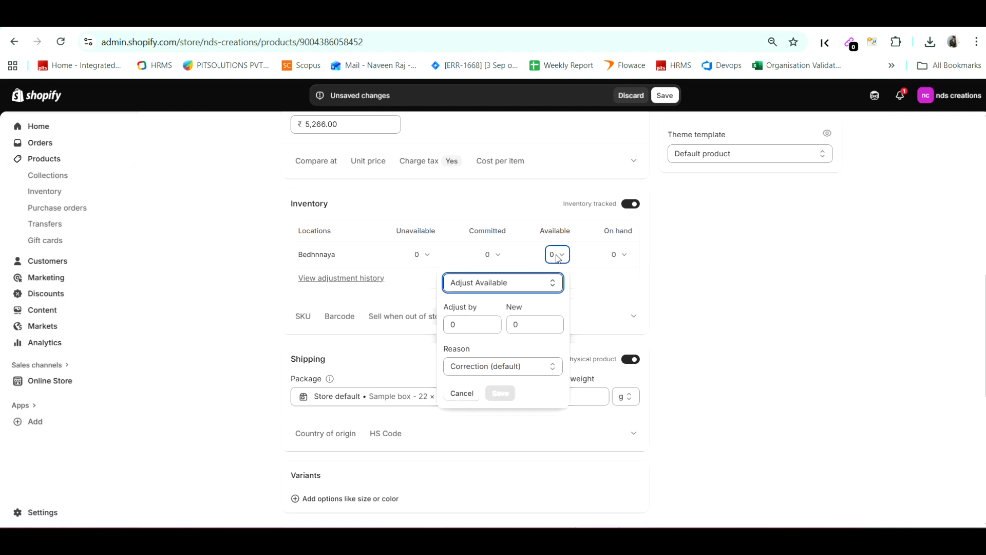
left_click(614, 255)
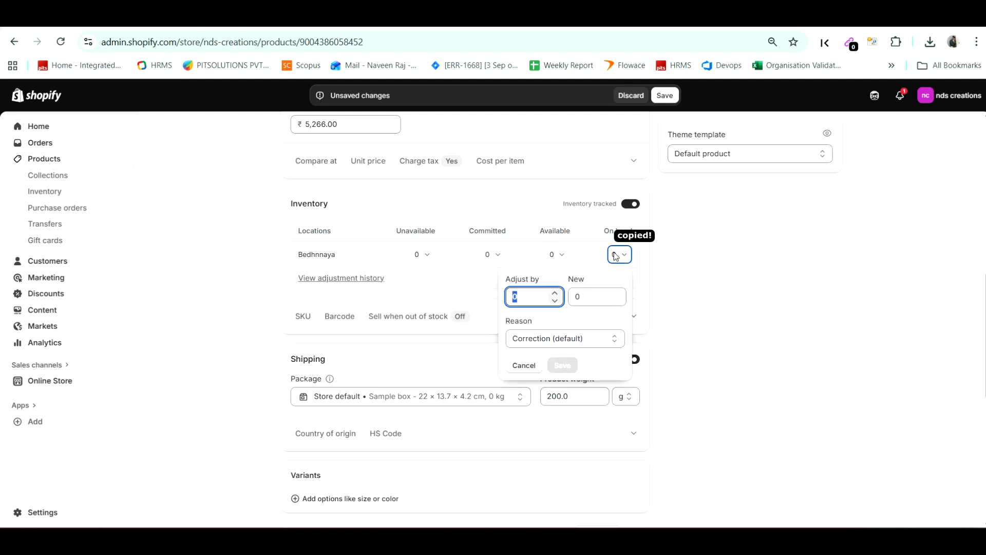
type("10")
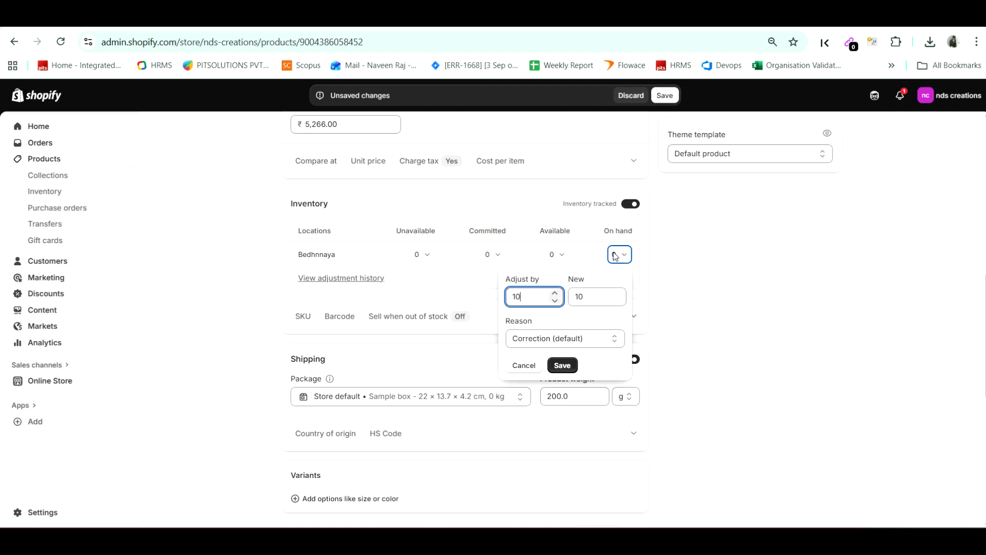
left_click(562, 364)
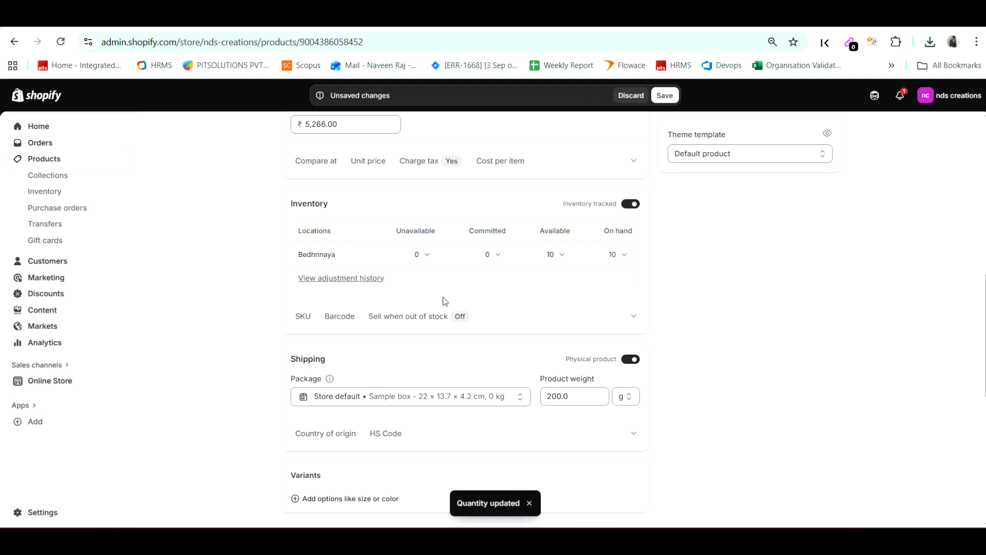
Step: Enter the SKU TAPE-SS-MUL-0386 in the inventory details, copied from the Word document
left_click(302, 316)
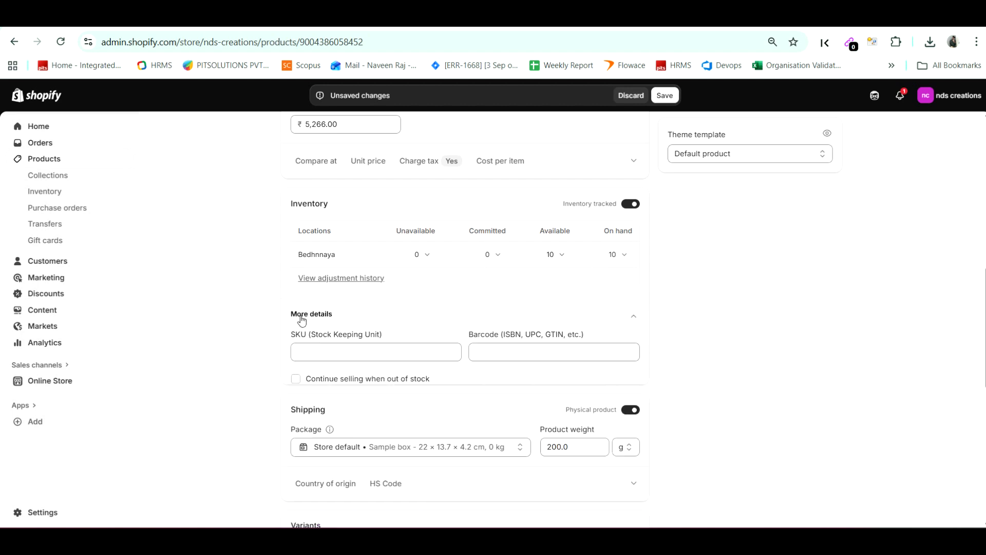
key("alt+Tab")
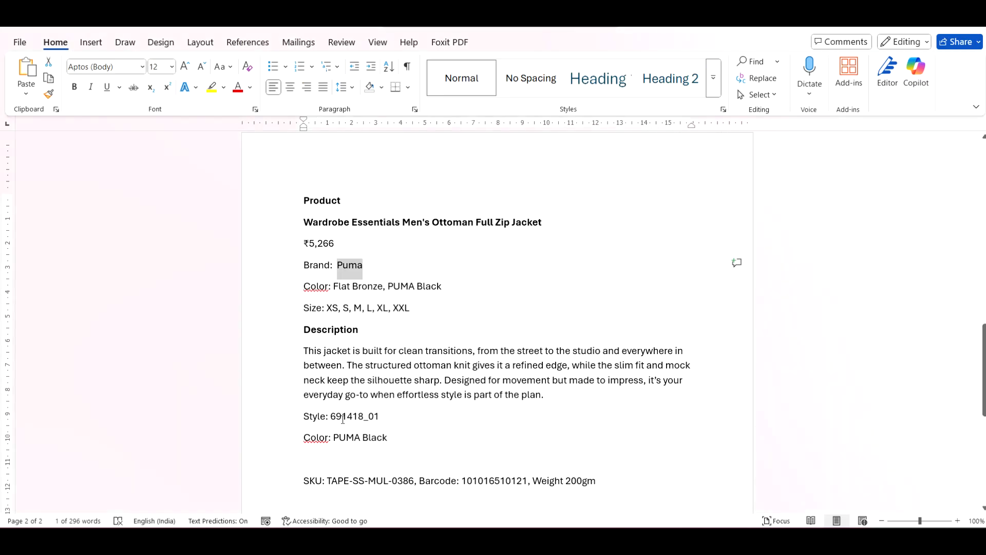
left_click_drag(414, 480, 329, 482)
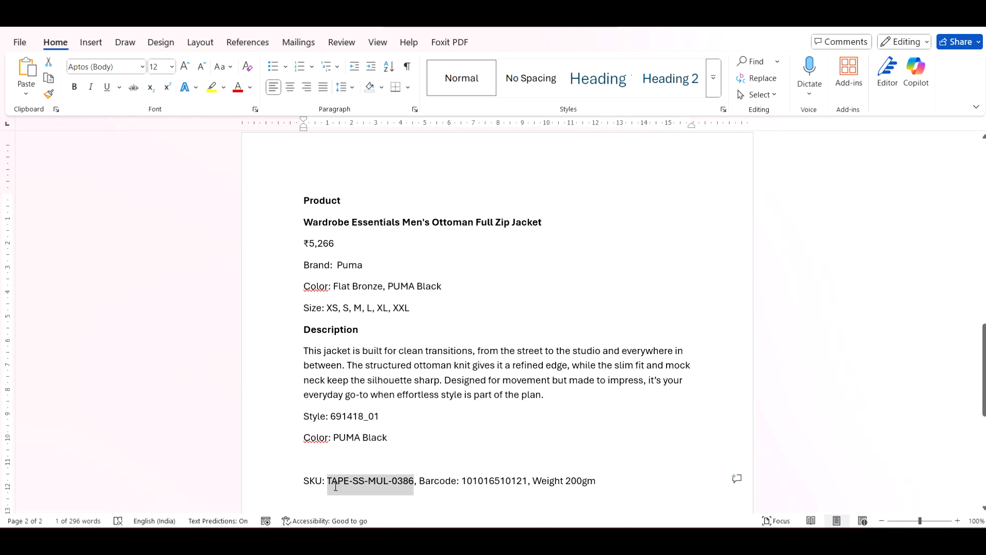
right_click(334, 485)
left_click(400, 229)
key("alt+Tab")
left_click(341, 351)
key("ctrl+v")
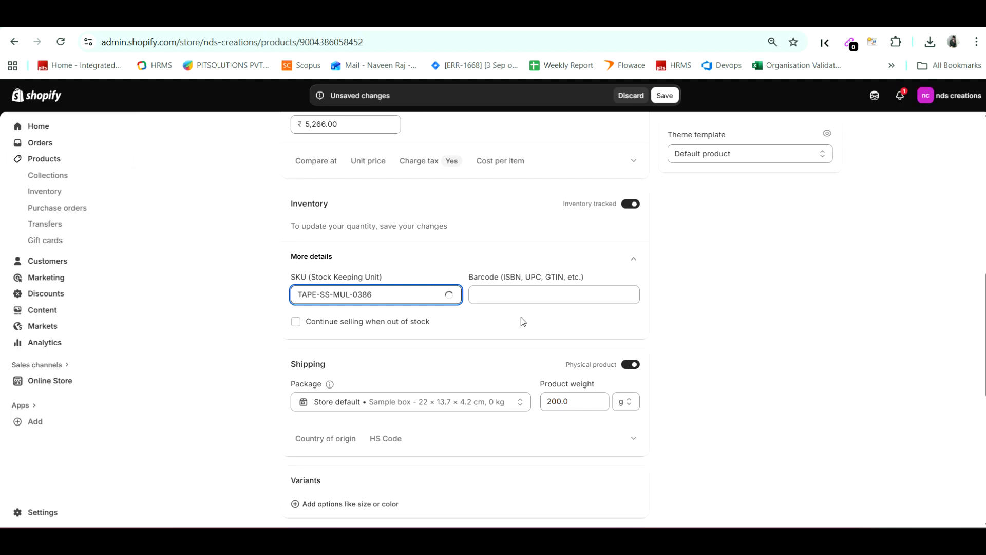
key("alt+Tab")
left_click_drag(528, 479, 461, 482)
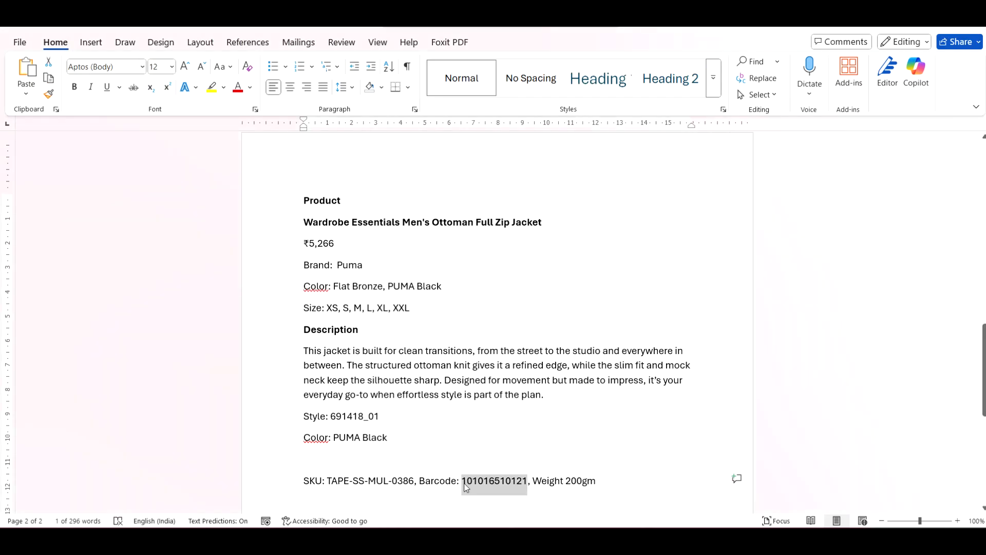
right_click(462, 483)
left_click(520, 222)
key("alt+Tab")
left_click(562, 291)
key("ctrl+v")
left_click(709, 314)
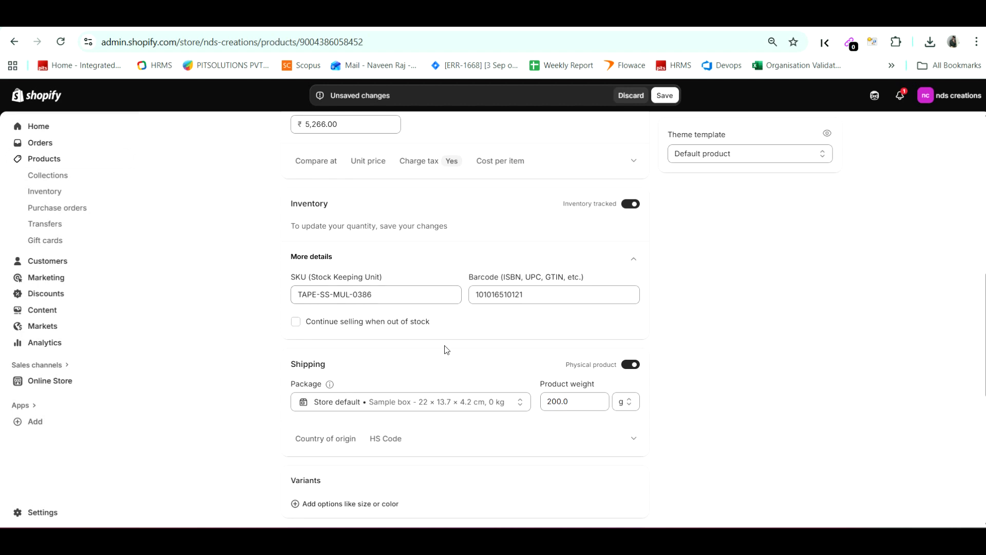
Step: Check the colors and sizes listed in the Word document and add a Color option to the product's variants
scroll(449, 352, "down", 4)
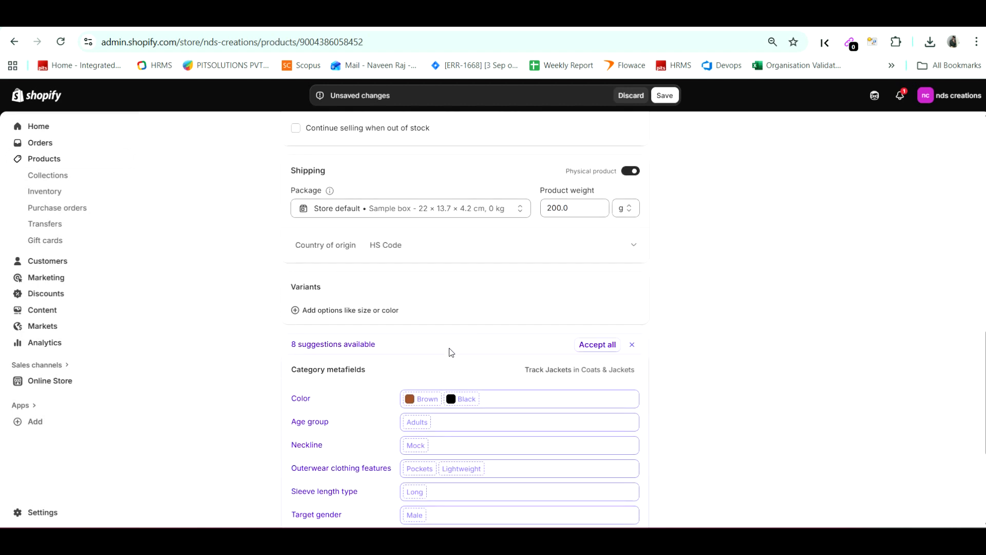
scroll(451, 352, "down", 2)
key("alt+Tab")
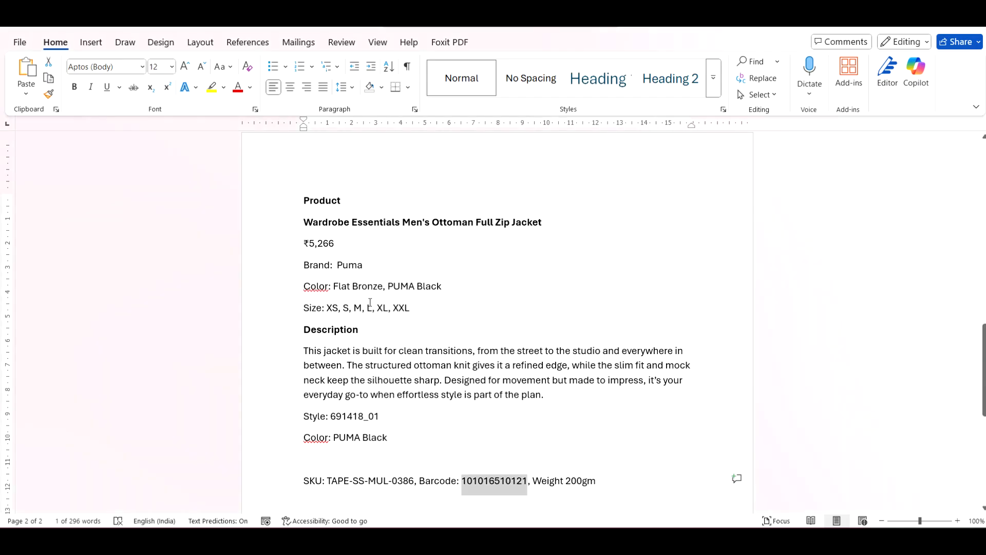
left_click_drag(333, 284, 433, 289)
left_click(418, 294)
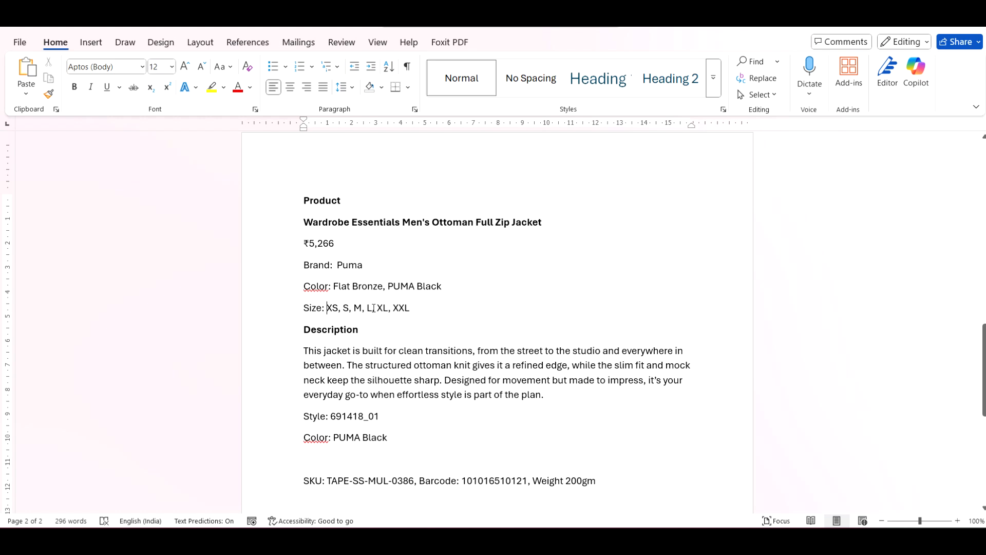
key("alt+Tab")
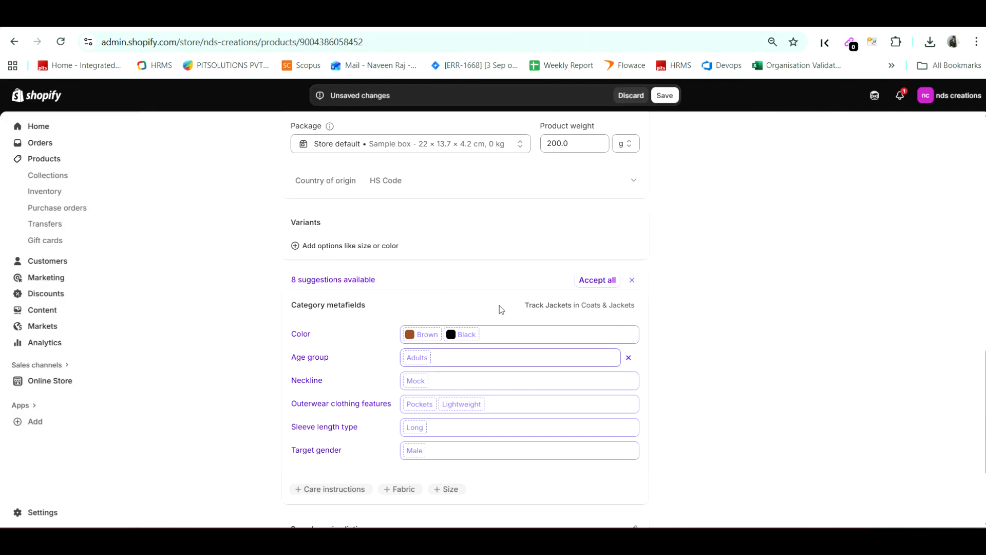
scroll(496, 303, "up", 1)
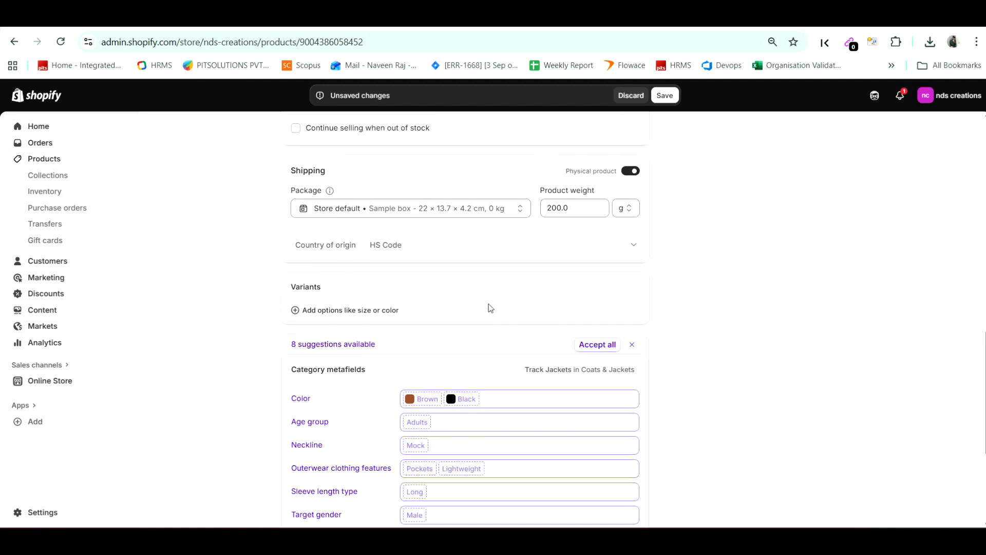
left_click(352, 311)
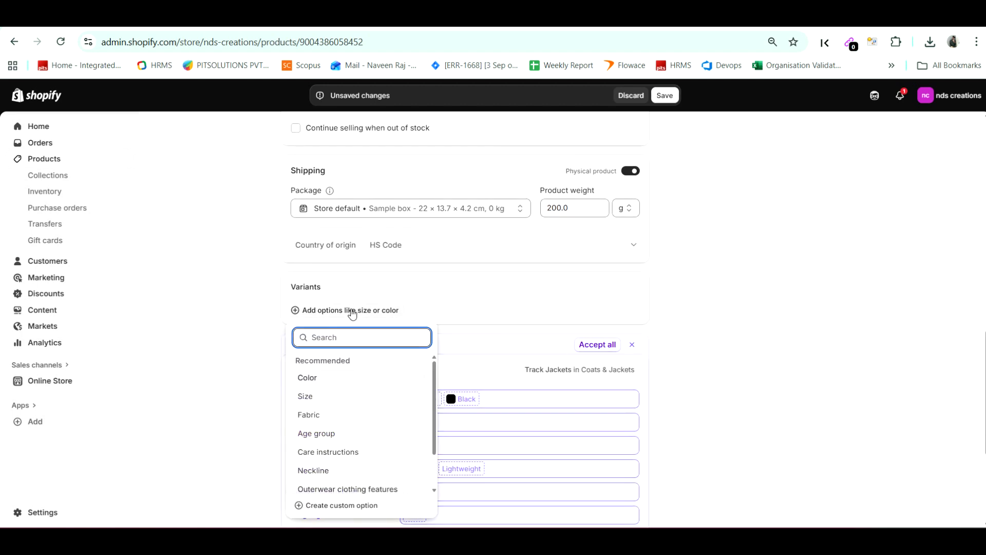
left_click(330, 385)
Step: Add Flat Bronze, copied from the Word document, to the Color option and save it as a new color entry with the suggested base values
key("alt+Tab")
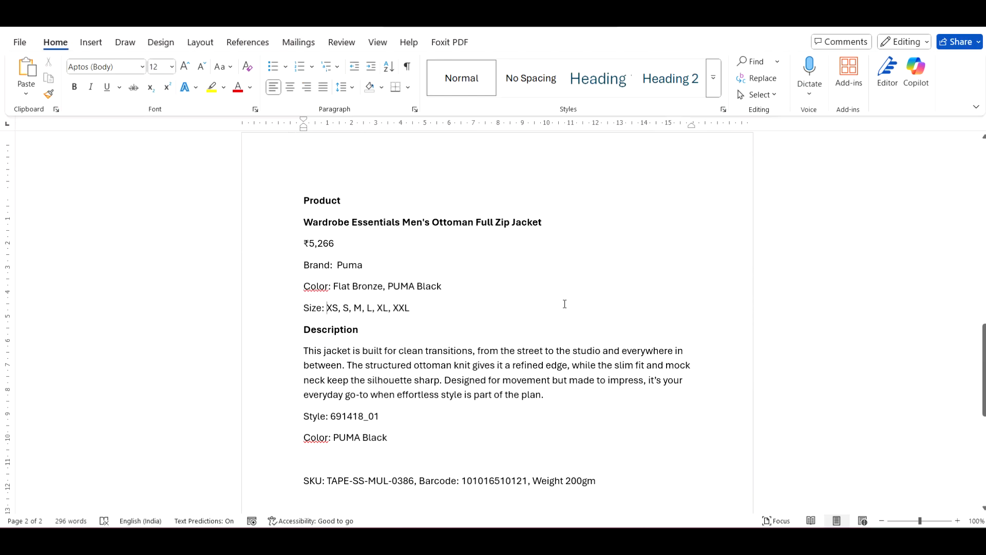
left_click_drag(384, 286, 334, 286)
right_click(335, 287)
left_click(371, 263)
key("alt+Tab")
left_click(370, 363)
key("ctrl+v")
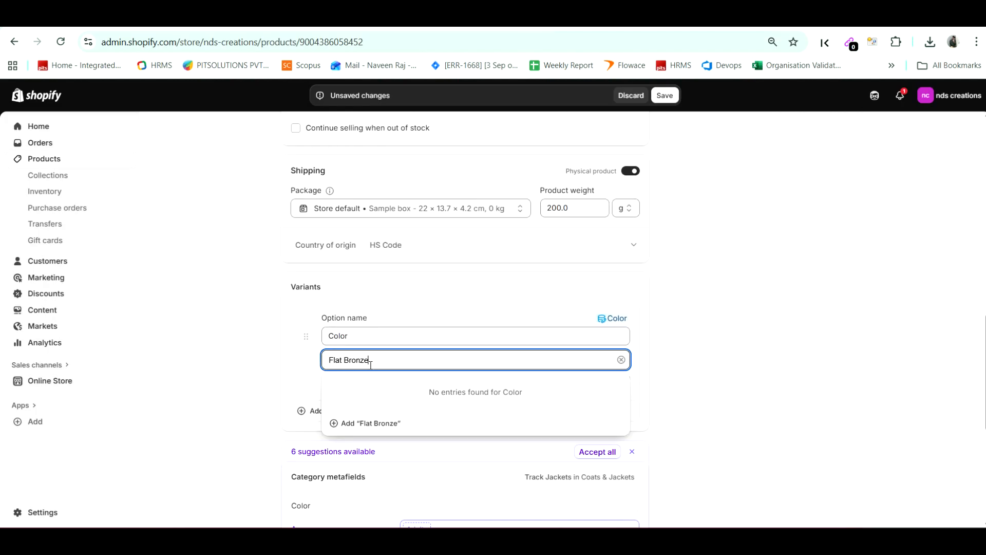
left_click(370, 420)
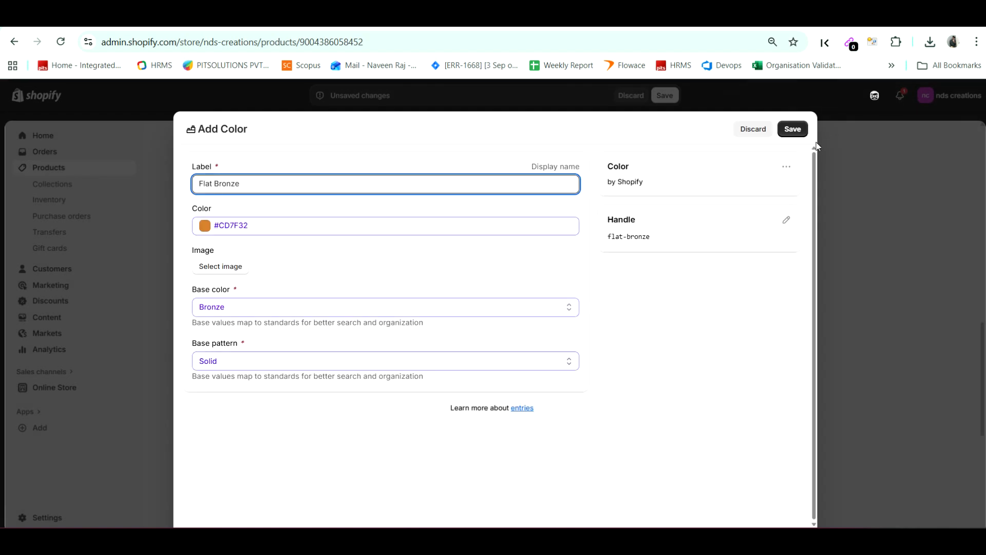
left_click(791, 132)
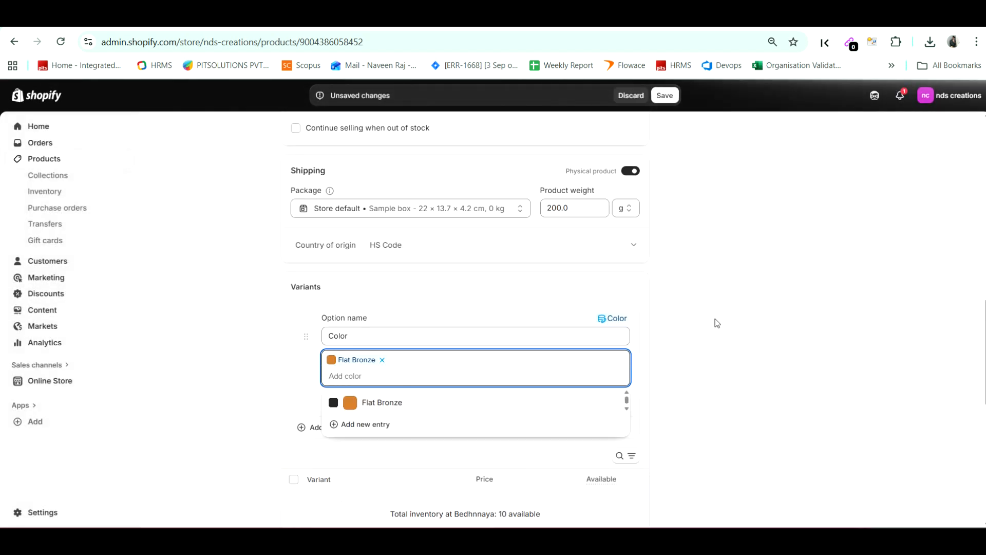
left_click(717, 323)
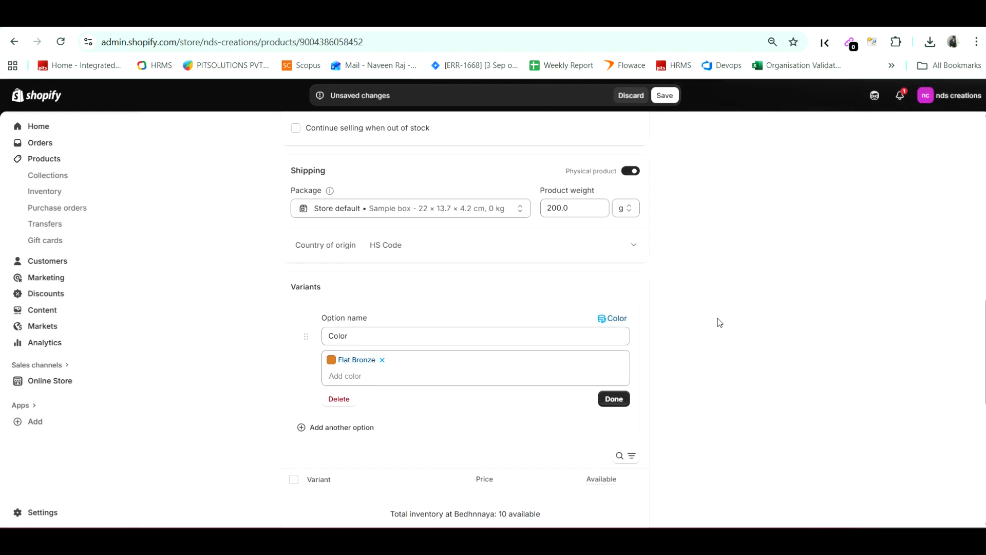
Step: Copy the color name PUMA Black from the Color line in the Word document
left_click(347, 380)
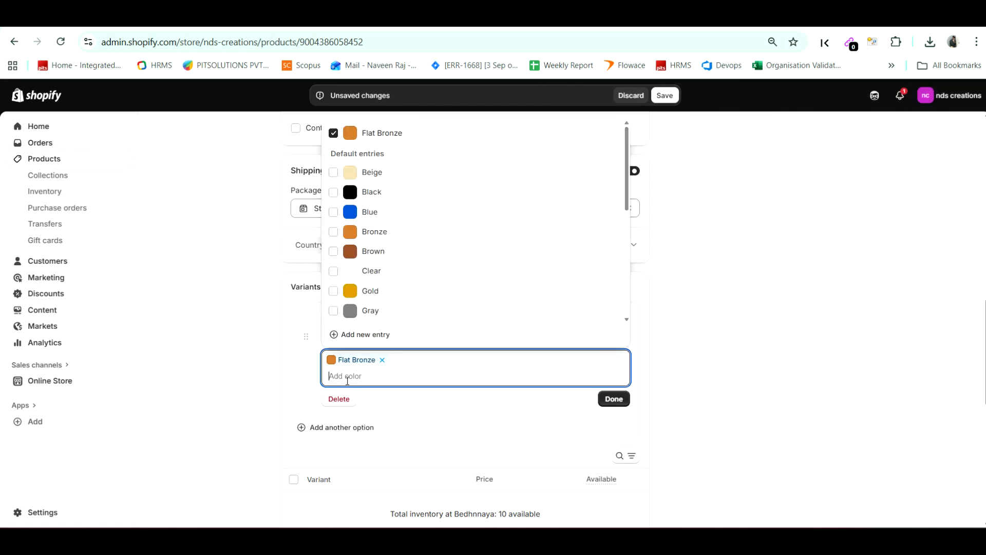
key("alt+Tab")
left_click_drag(388, 286, 445, 287)
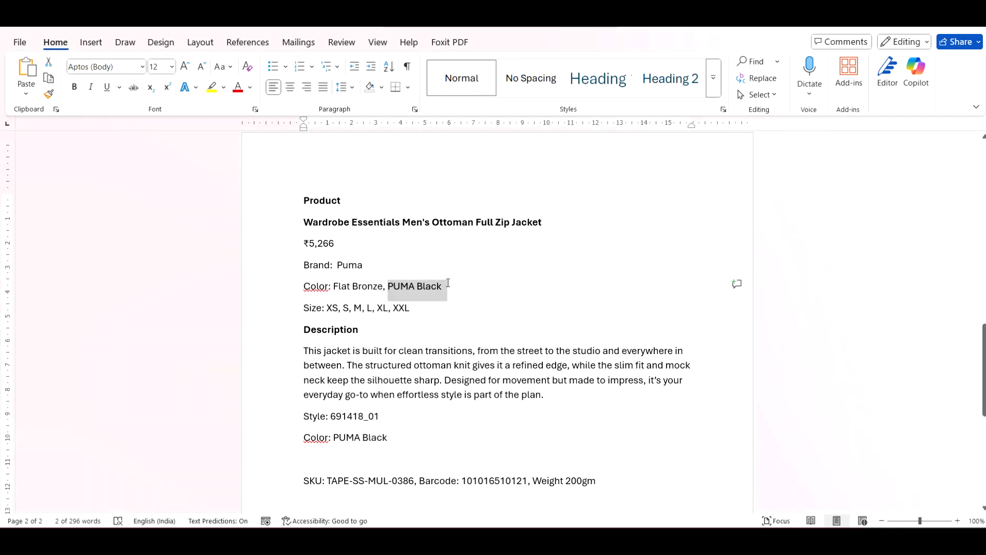
right_click(427, 287)
left_click(527, 269)
key("alt+Tab")
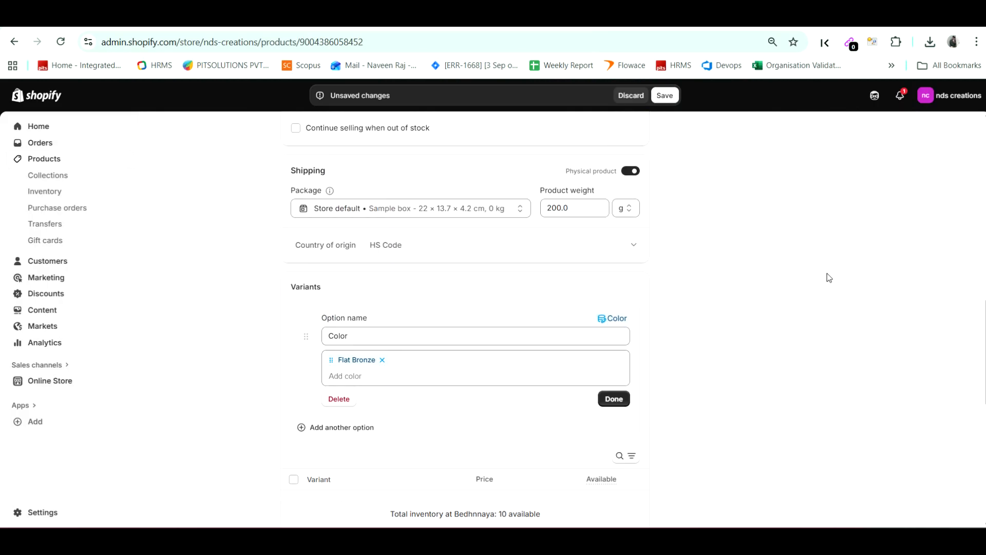
Step: Add PUMA Black to the Color option as a new saved color entry and finish editing the option
left_click(345, 381)
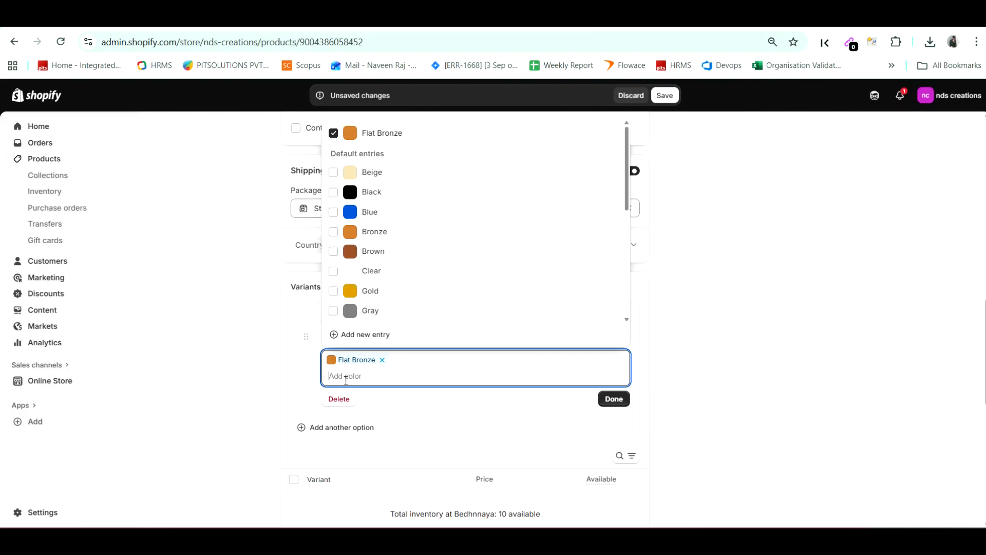
left_click(822, 357)
left_click(606, 399)
left_click(349, 322)
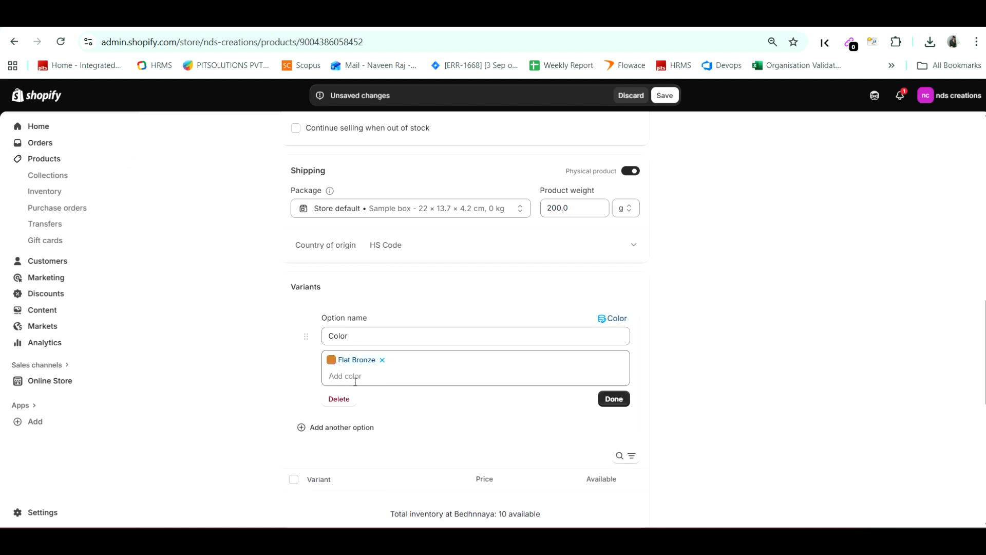
left_click(355, 382)
type("PUMA Black")
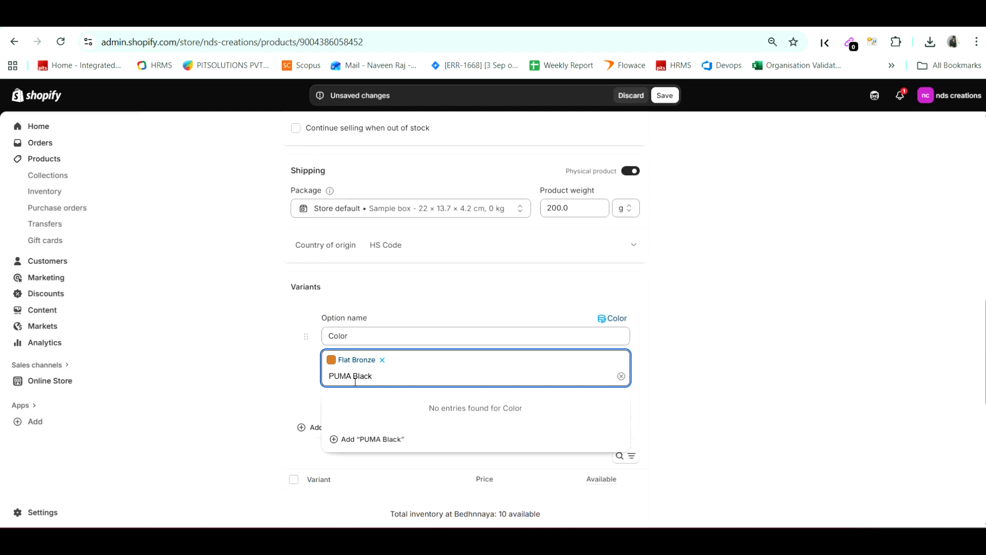
left_click(365, 439)
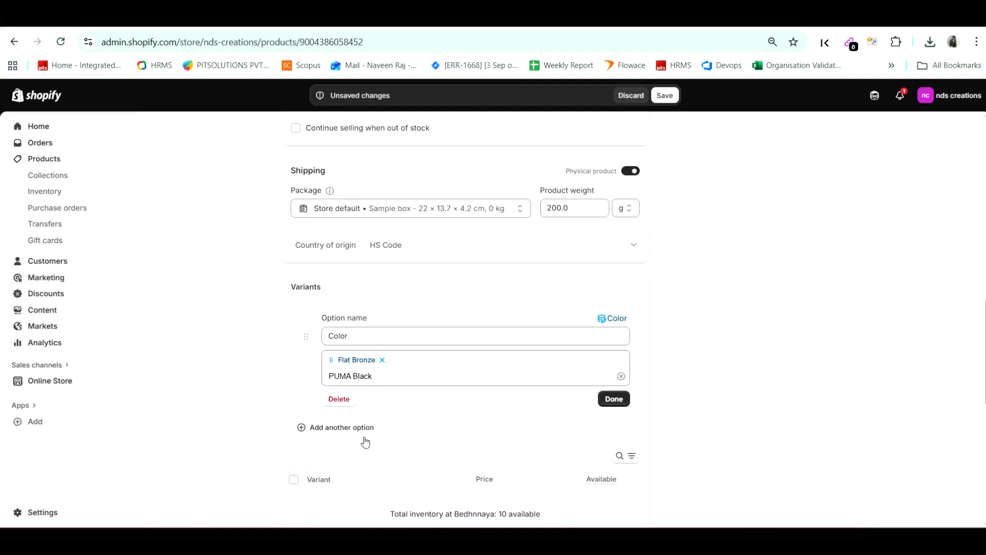
left_click(792, 129)
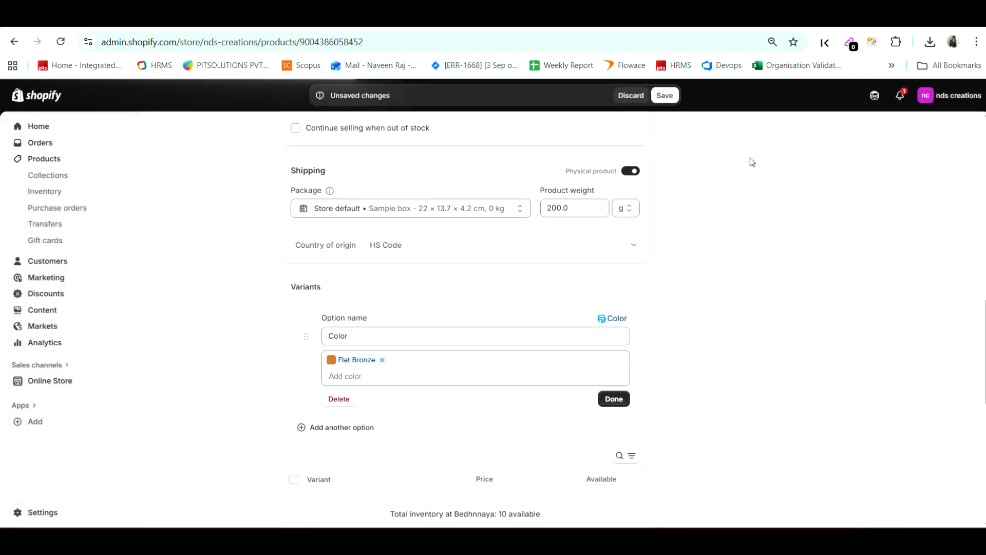
left_click(729, 354)
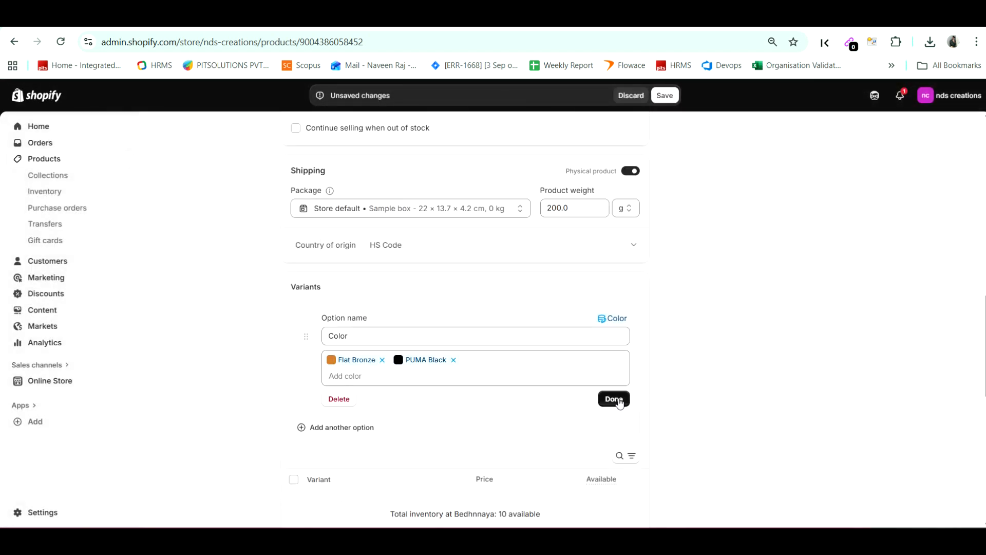
left_click(618, 399)
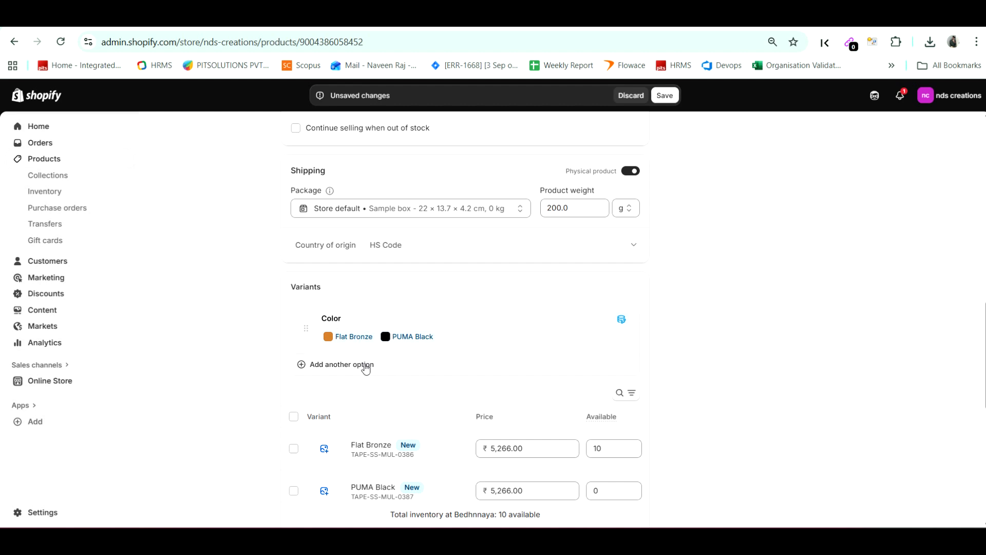
Step: Add Size as a second variant option, checking the sizes listed in the Word document
left_click(365, 366)
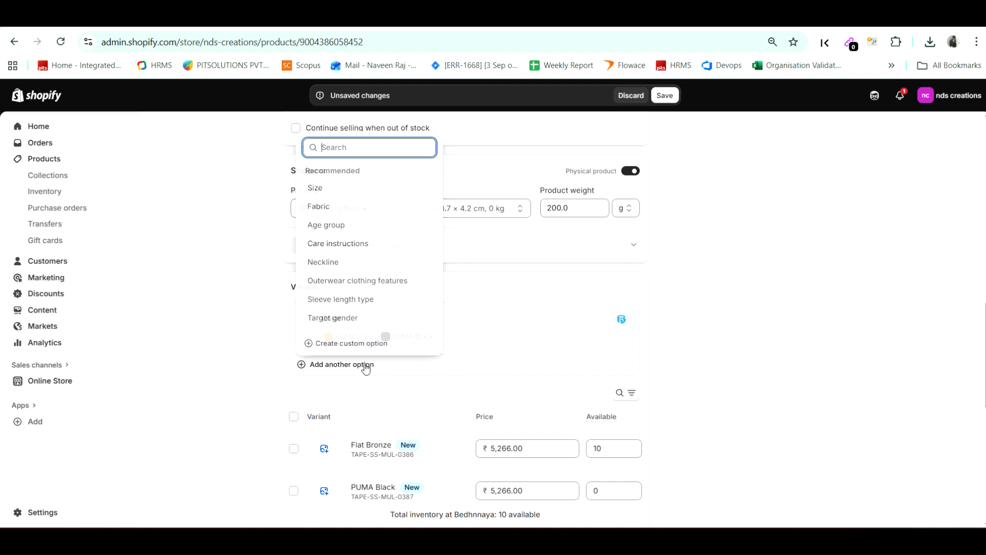
left_click(332, 194)
key("alt+Tab")
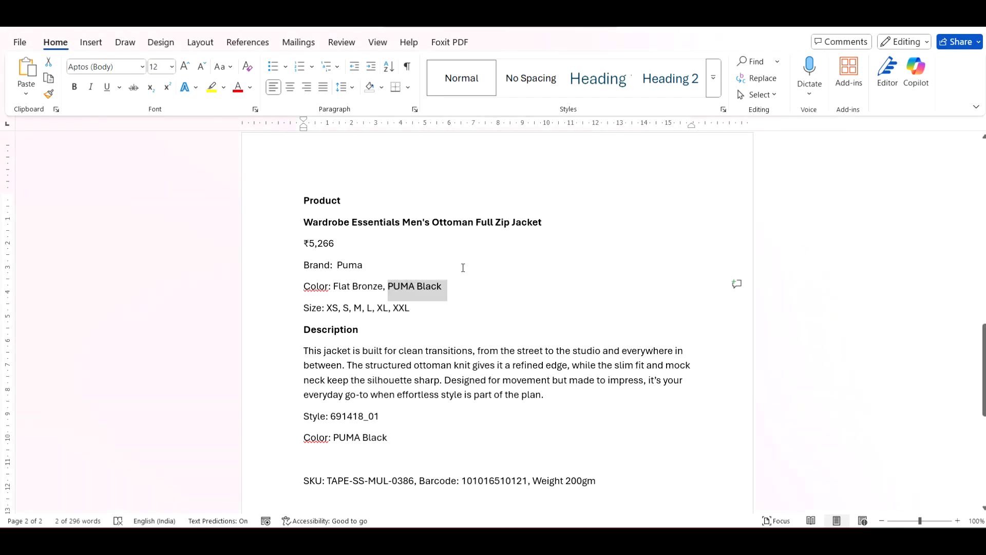
left_click(370, 299)
key("alt+Tab")
left_click(338, 411)
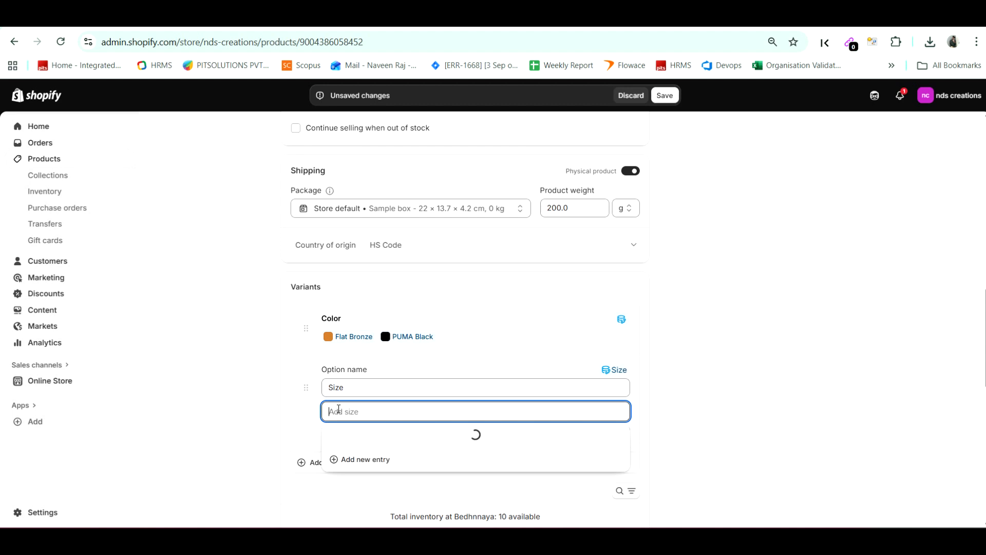
Step: Add the default entry S to the Size option's values
type("S")
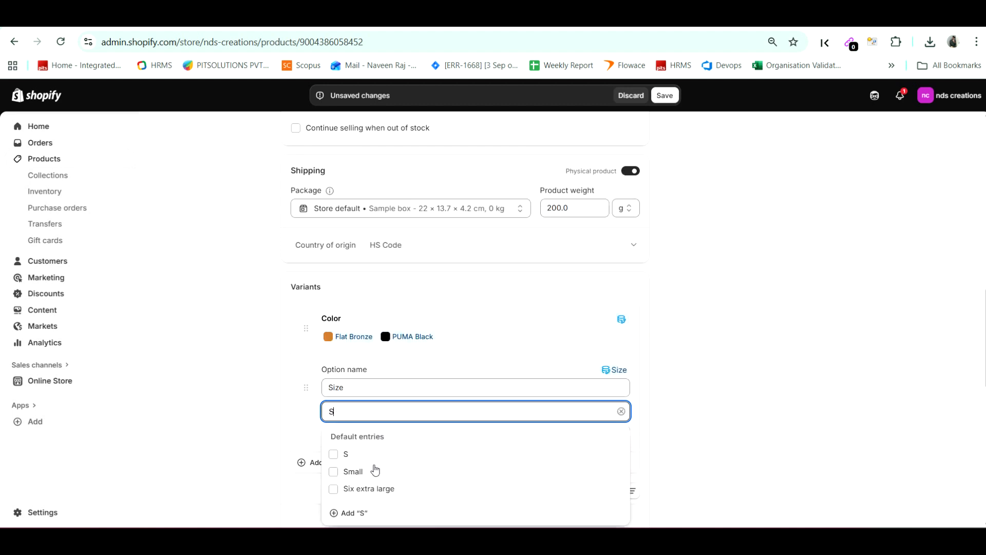
left_click(333, 454)
left_click(641, 426)
Step: Add the default entry Medium to the Size option and remove the value S
left_click(461, 428)
type("M")
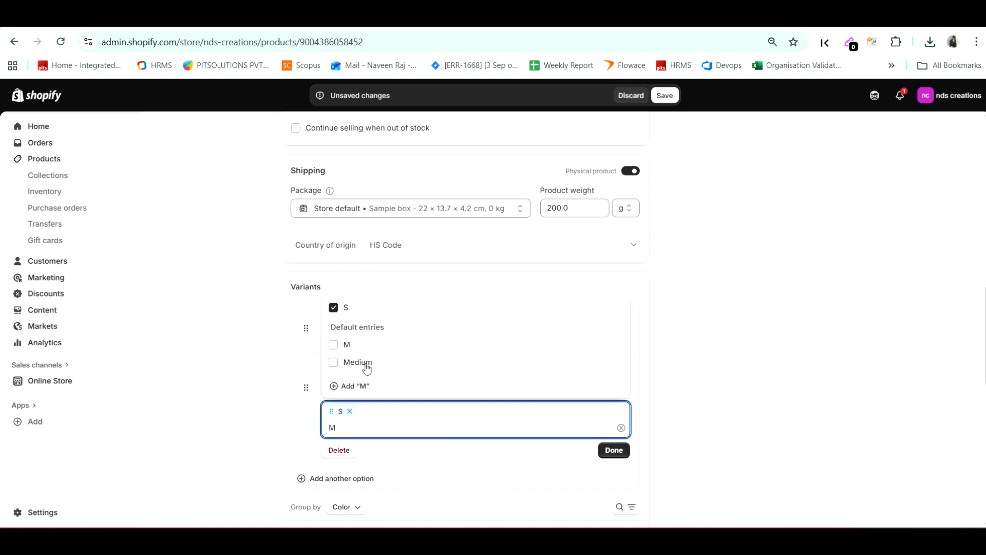
left_click(365, 363)
left_click(349, 412)
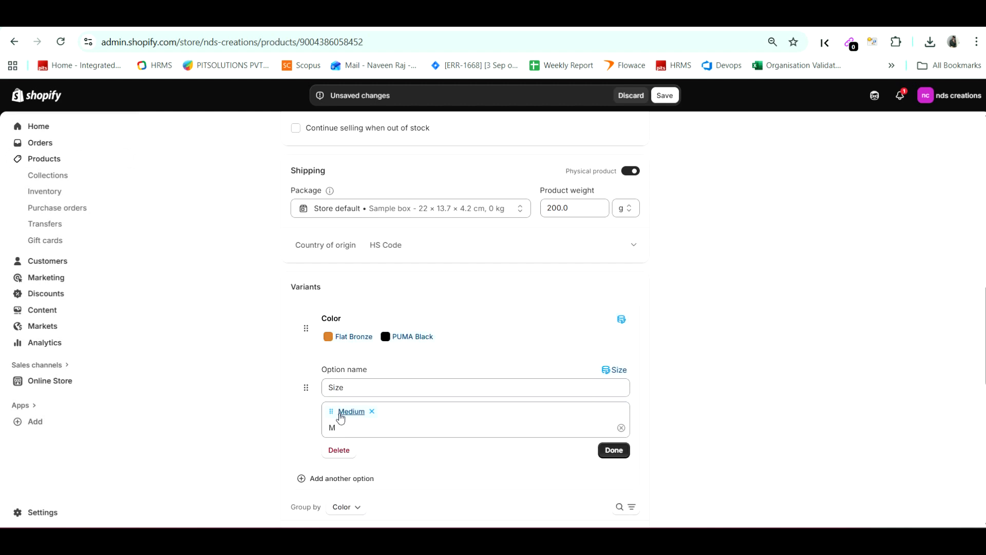
Step: Try to remove Medium from the Size option, clearing the leftover letter M from the size entry
left_click(372, 412)
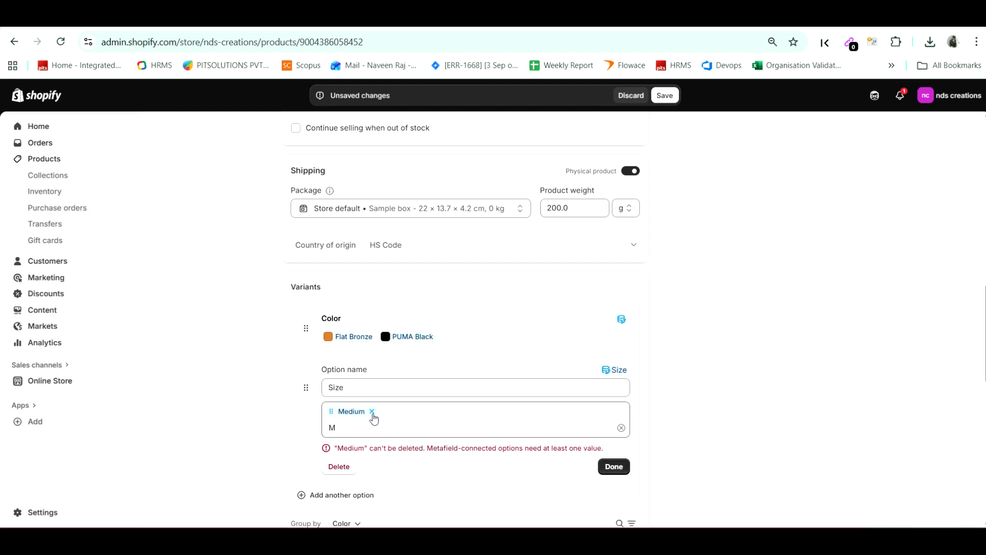
left_click(349, 425)
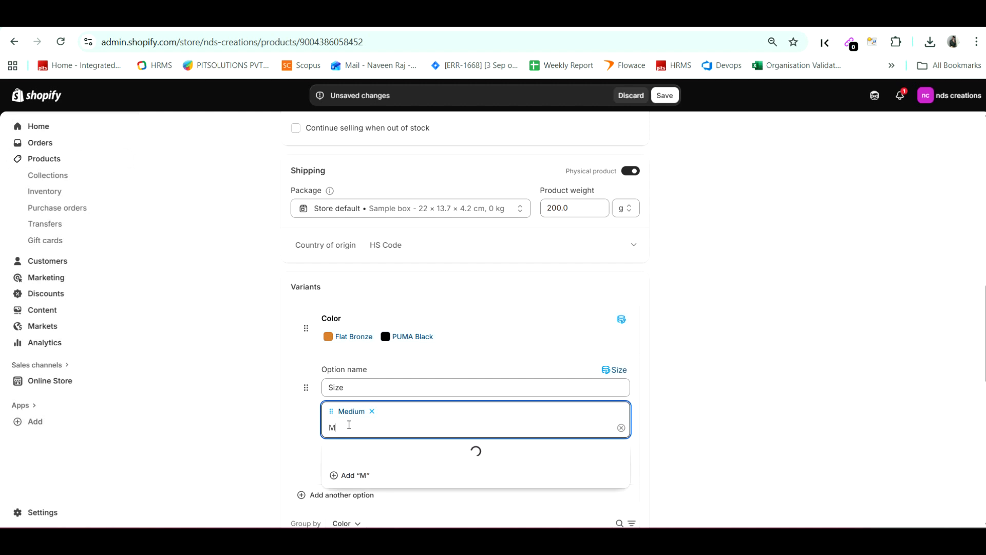
key("BackSpace")
left_click(372, 411)
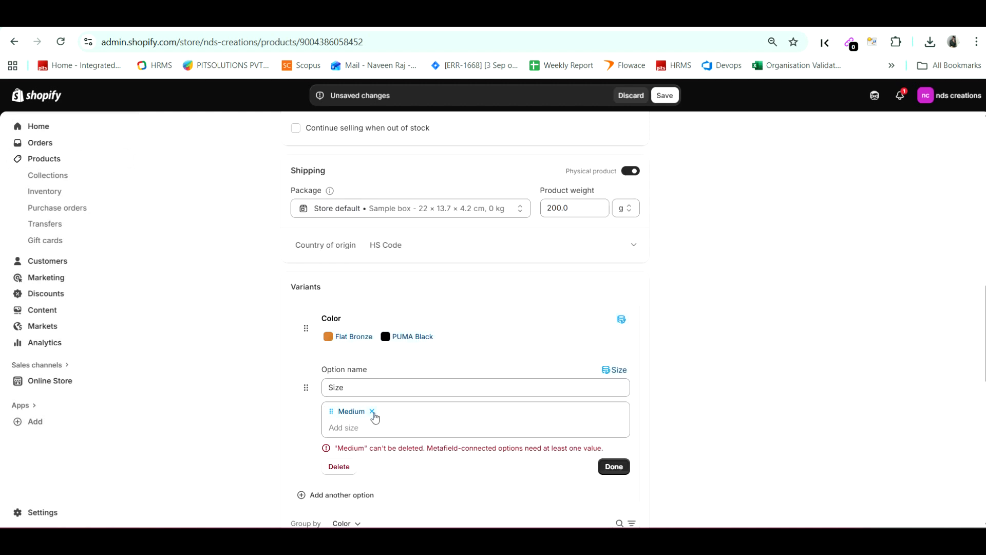
Step: Add the default entry Small to the Size option's values
left_click(376, 423)
type("SAM")
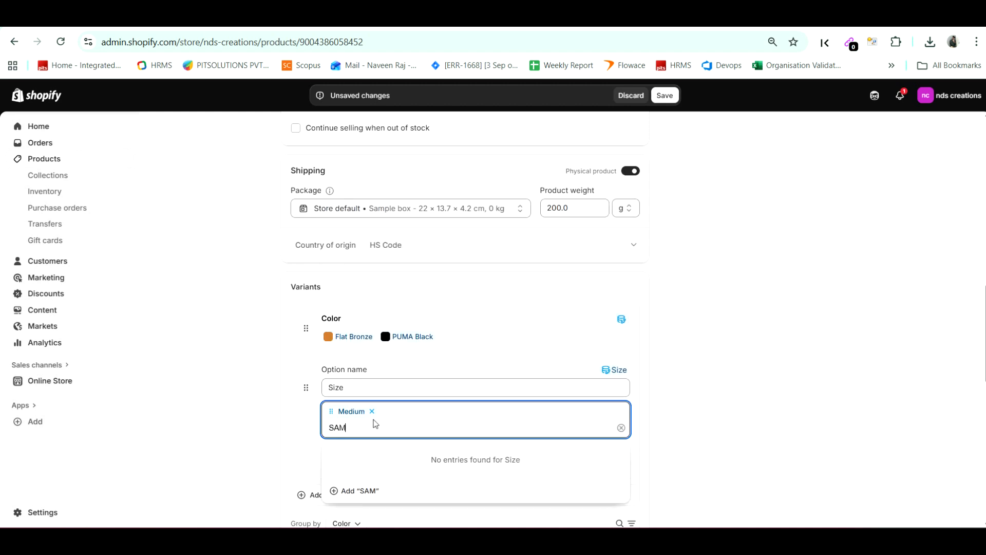
key("BackSpace")
key("BackSpace")
type("mall")
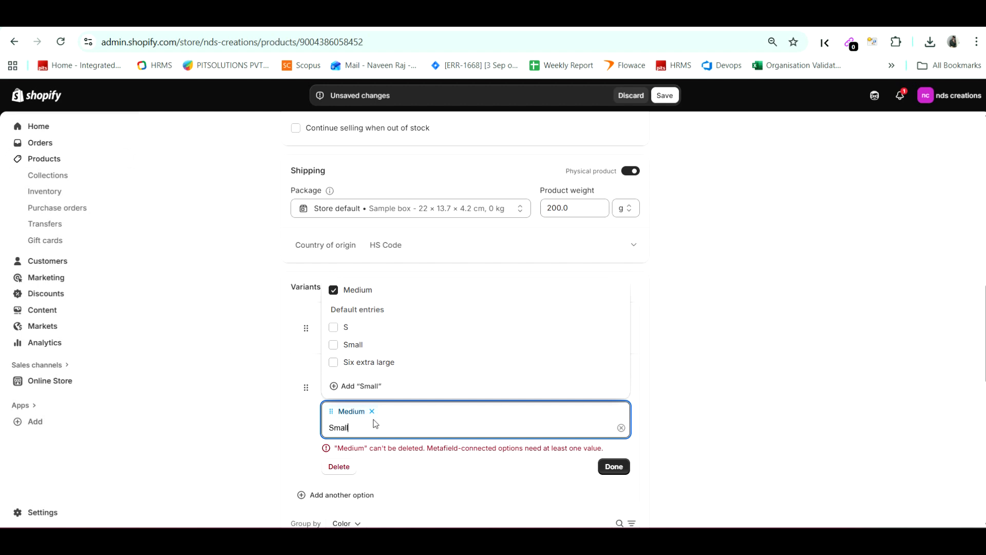
left_click(333, 492)
Step: Clear the leftover size text and add the default entry Large to the Size option's values
left_click(372, 430)
type("Sma")
key("BackSpace")
key("BackSpace")
key("BackSpace")
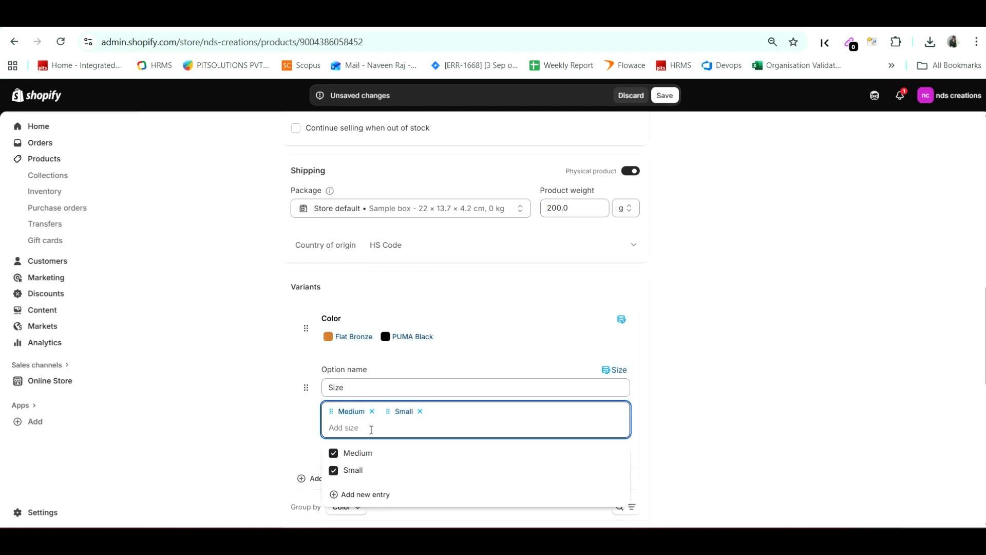
type("large")
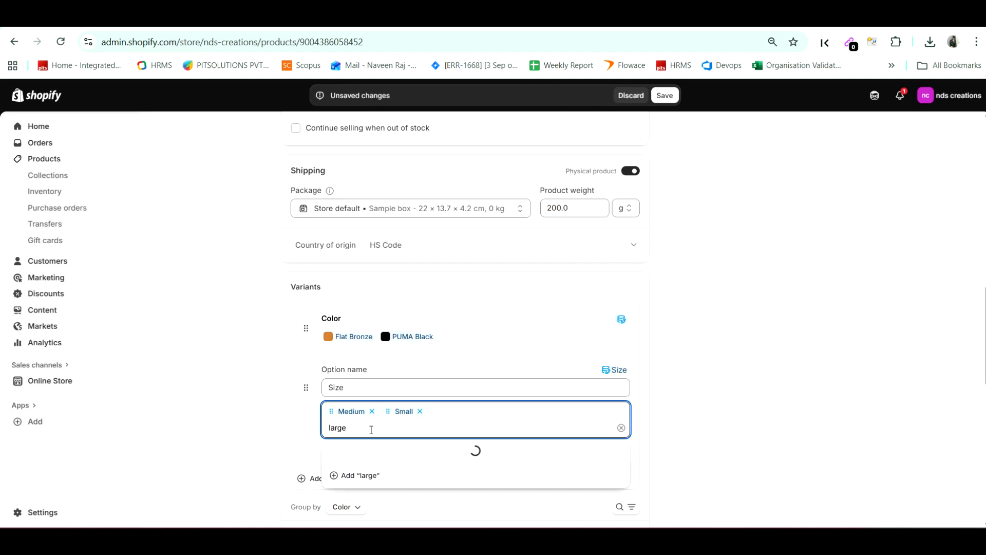
left_click(333, 362)
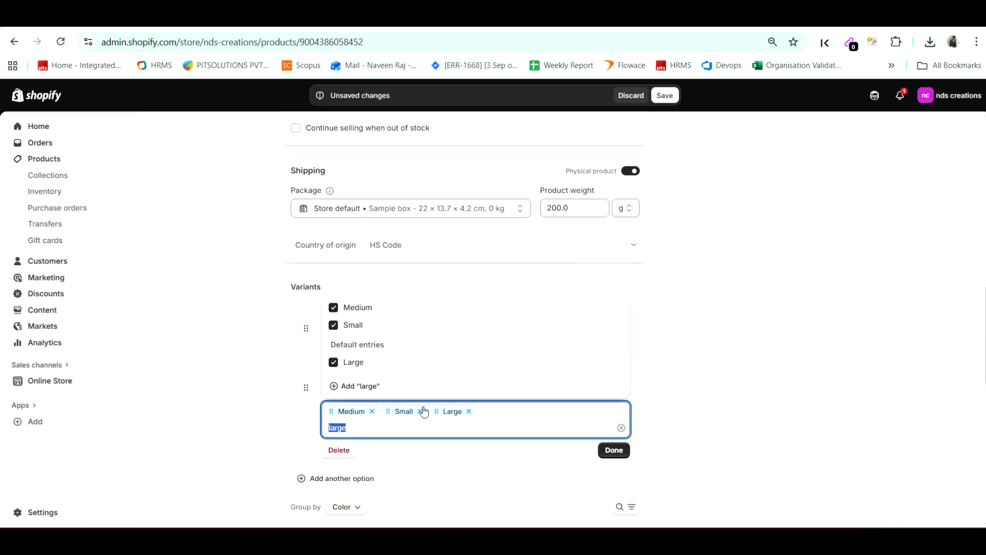
Step: Reorder the Size option's values to Small, Medium, Large and finish editing the option
left_click(608, 451)
left_click(336, 377)
left_click_drag(388, 411, 334, 422)
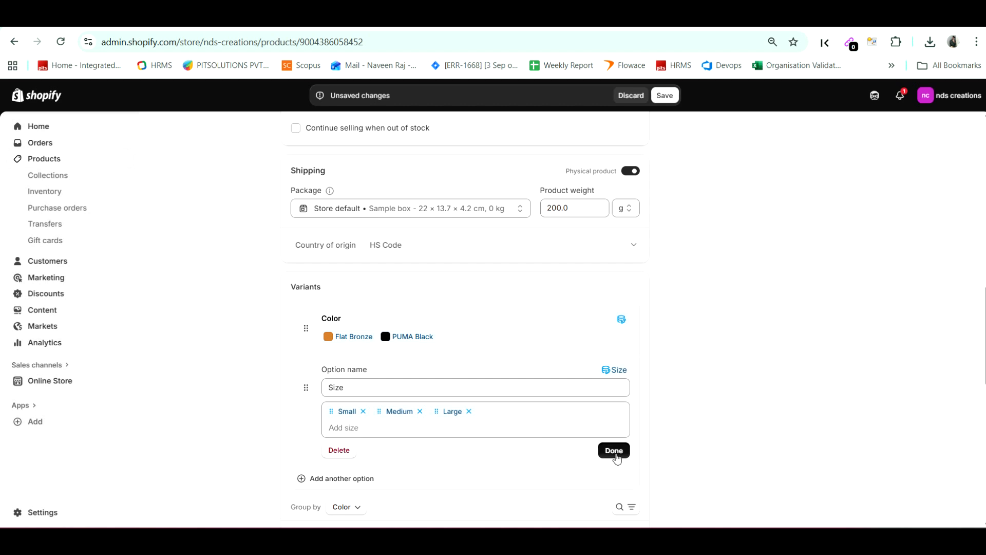
left_click(615, 451)
Step: Accept all suggested category metafields for the jacket and save the product
scroll(741, 321, "down", 1)
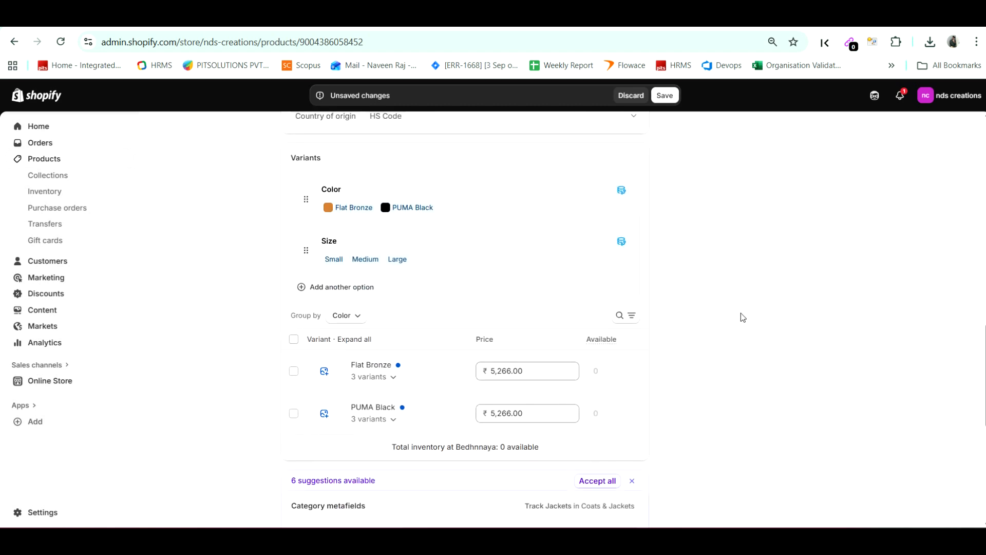
scroll(741, 310, "down", 5)
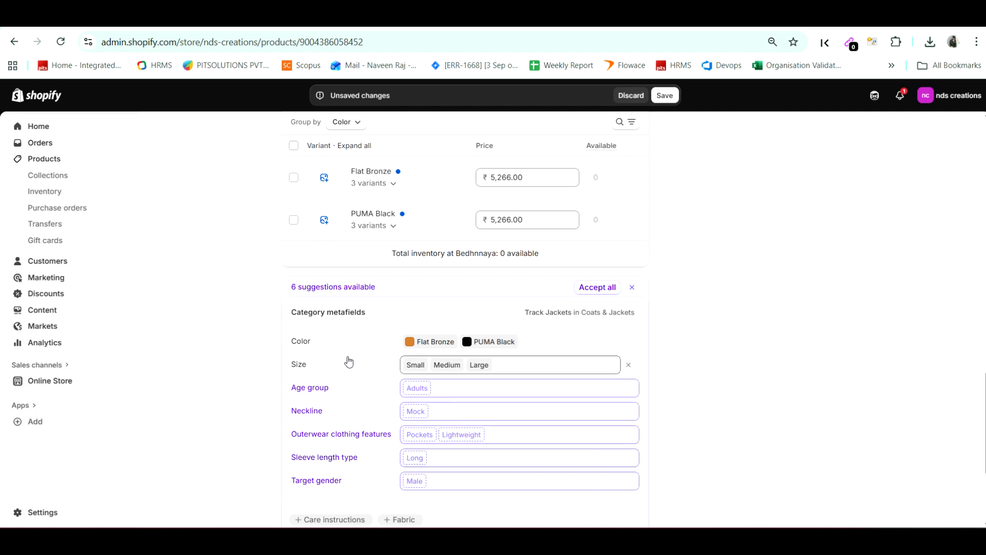
scroll(346, 362, "down", 1)
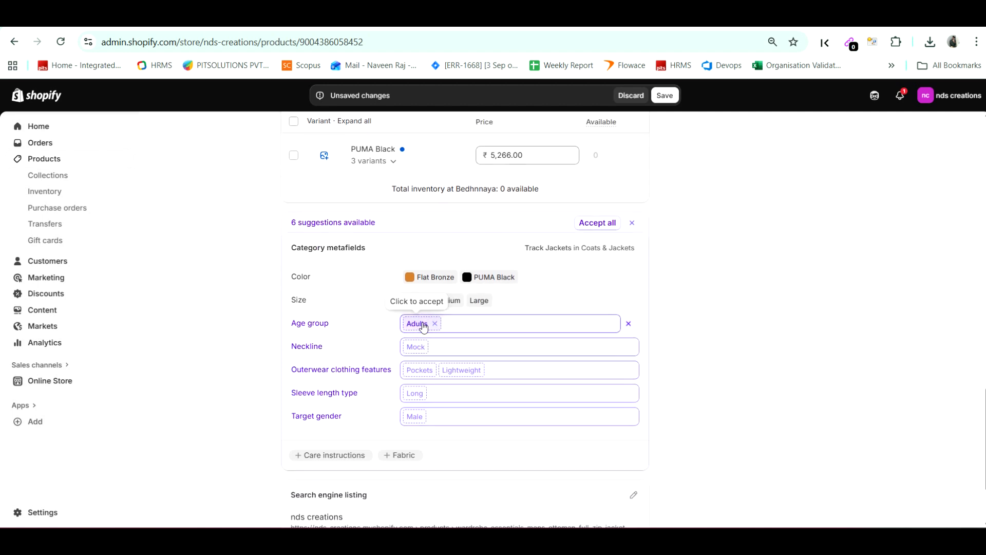
left_click(590, 230)
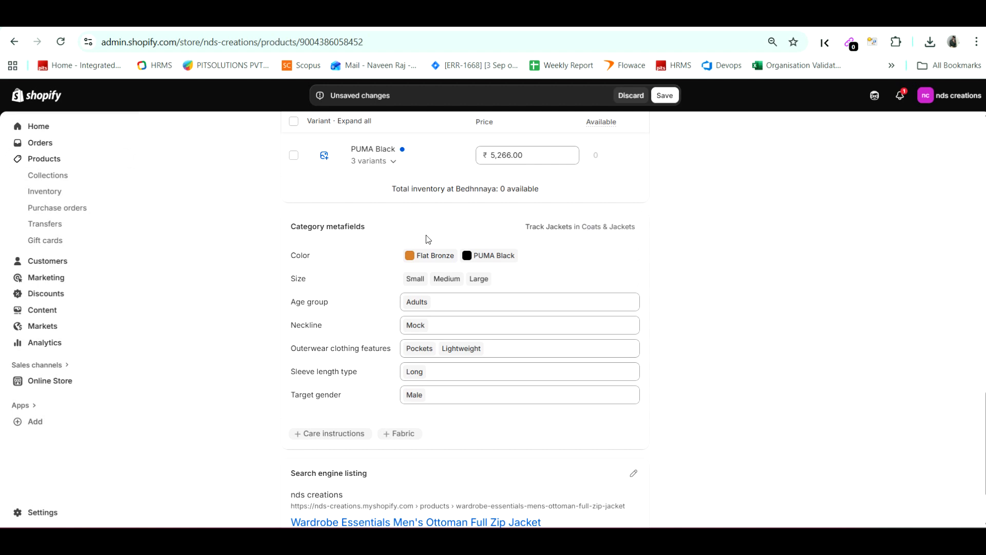
left_click(665, 95)
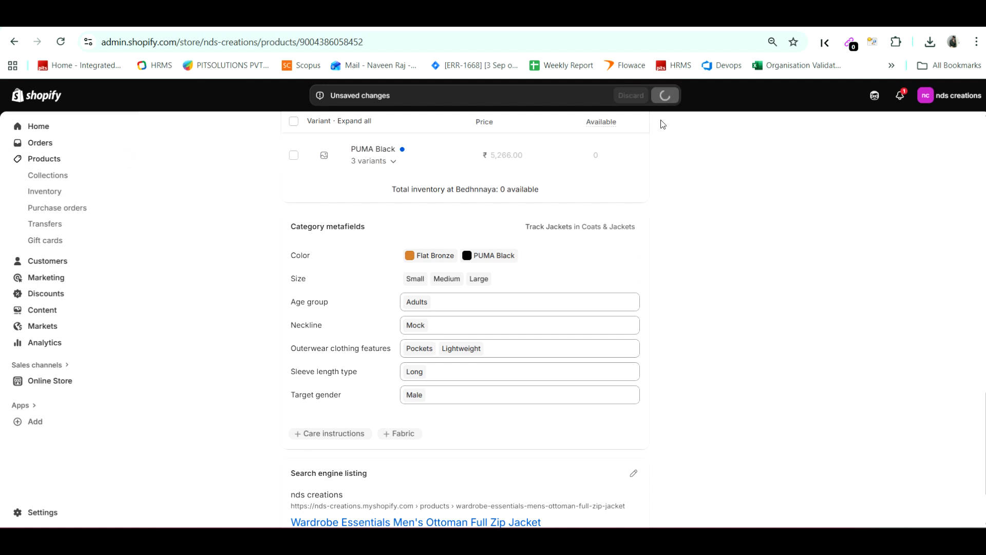
Step: Open the product's search engine listing for editing
scroll(648, 263, "down", 2)
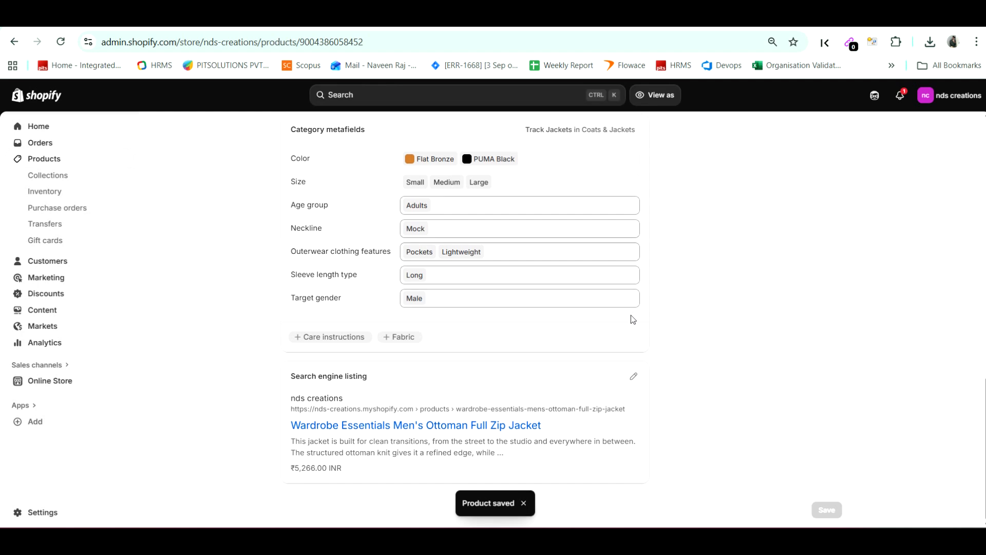
left_click(636, 378)
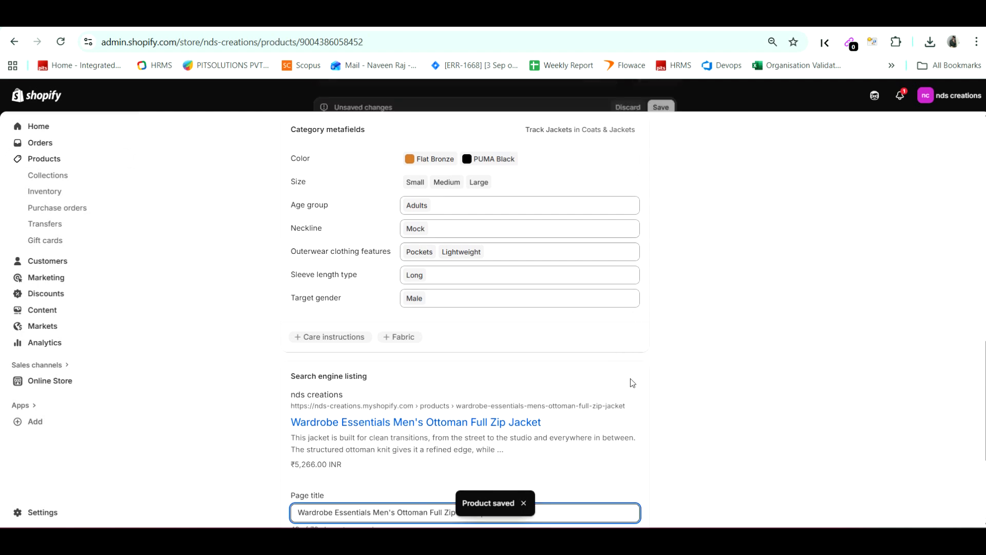
scroll(570, 397, "down", 4)
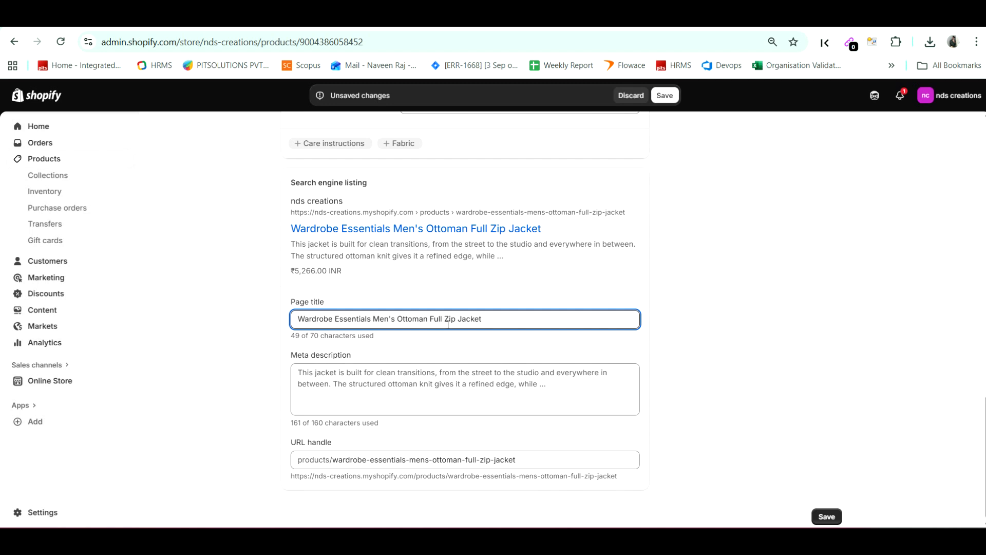
Step: Switch to the Word document and copy the ChatGPT prompt requesting an SEO-friendly meta title and description for the jacket
key("alt+Tab")
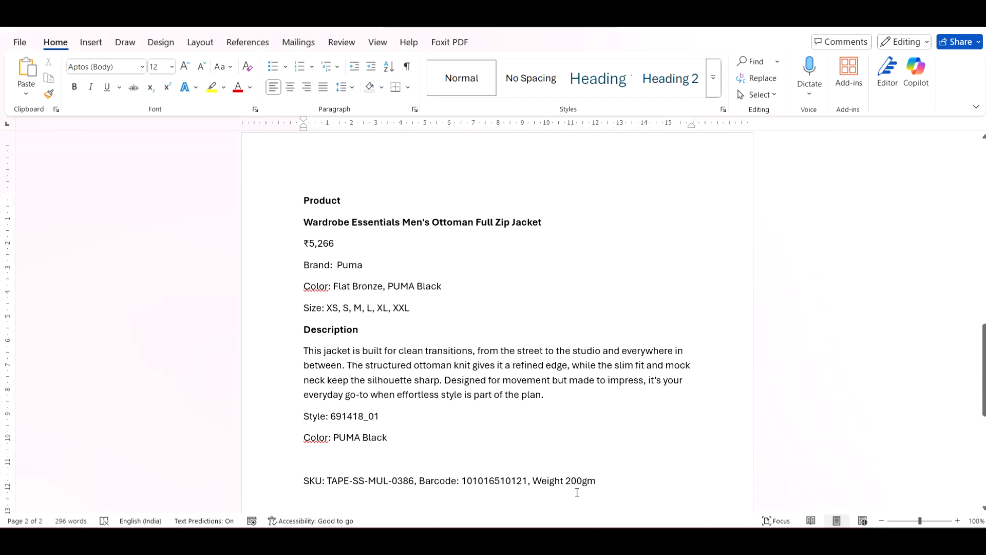
scroll(465, 403, "down", 4)
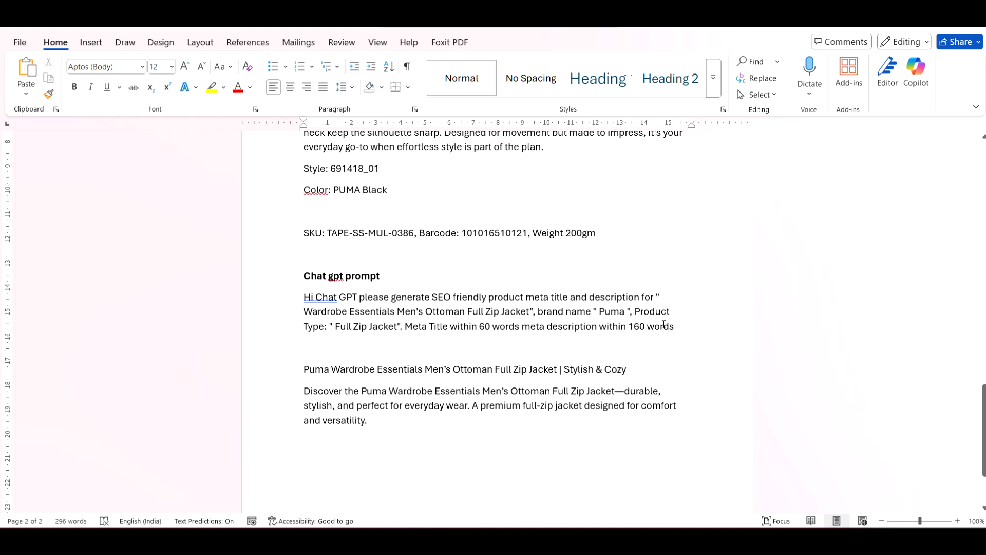
triple_click(676, 326)
key("ctrl+c")
right_click(314, 301)
key("Escape")
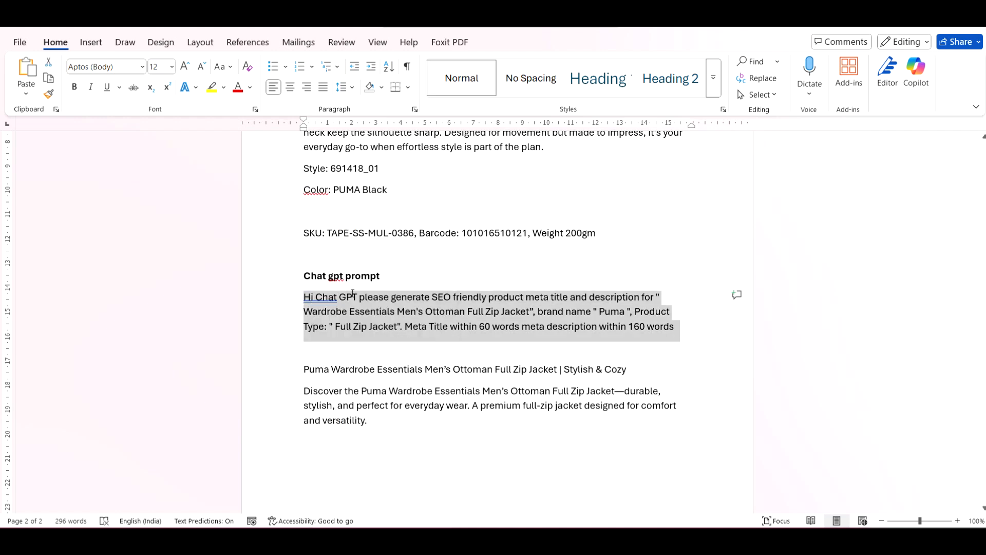
Step: Switch to ChatGPT and submit the copied prompt for the jacket's meta title and description
left_click(314, 540)
left_click(364, 22)
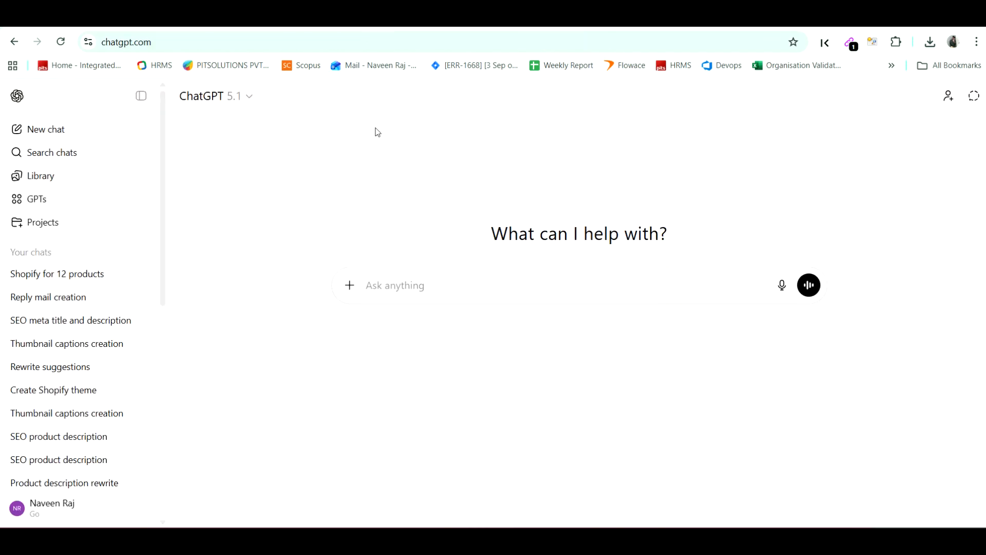
right_click(387, 290)
left_click(442, 396)
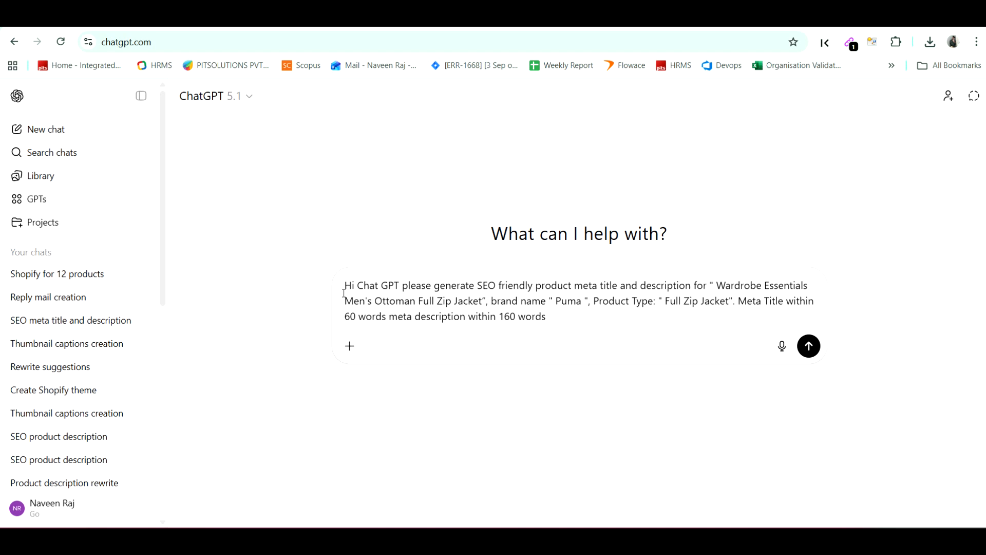
left_click(808, 346)
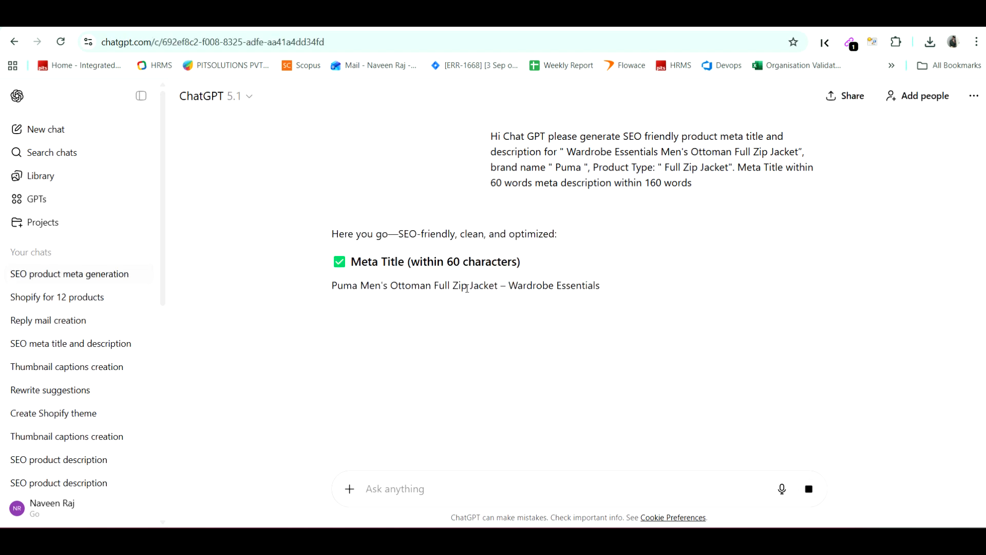
Step: Copy the generated meta title "Puma Men's Ottoman Full Zip Jacket – Wardrobe Essentials" from the ChatGPT reply
left_click_drag(334, 285, 606, 288)
right_click(596, 293)
left_click(609, 302)
Step: Switch to the Shopify product page and replace the page title with "Puma Men's Ottoman Full Zip Jacket – Wardrobe Essentials"
left_click(93, 18)
left_click(161, 20)
left_click(477, 319)
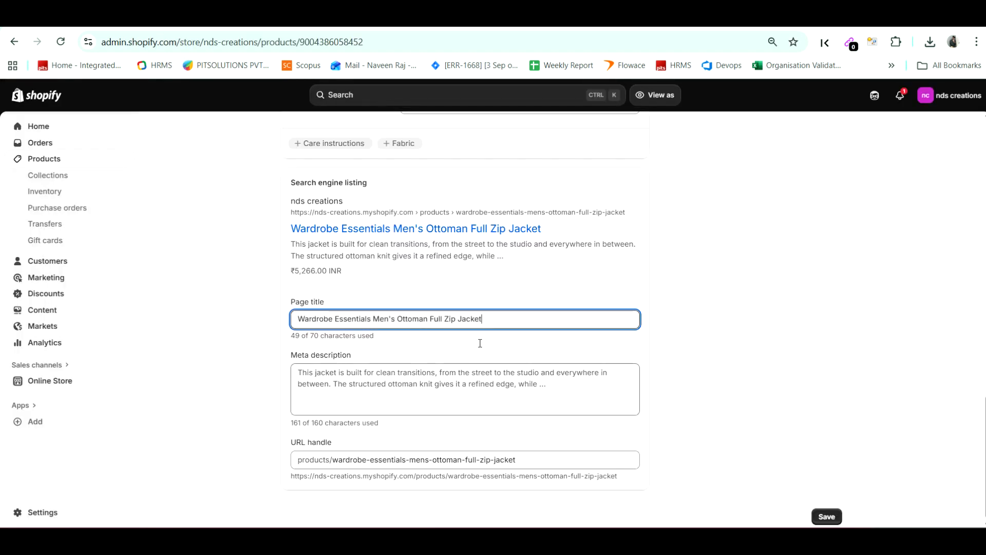
key("BackSpace")
key("BackSpace")
key("BackSpace")
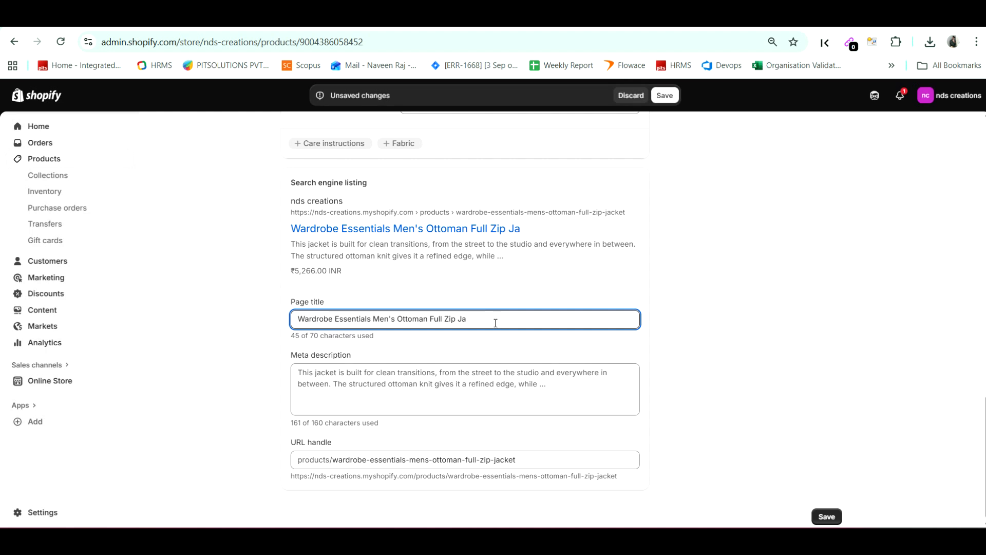
key("BackSpace")
key("BackSpace")
key("BackSpace")
key("BackSpace")
key("BackSpace")
key("BackSpace")
key("BackSpace")
key("BackSpace")
key("BackSpace")
key("BackSpace")
key("BackSpace")
key("BackSpace")
key("BackSpace")
key("BackSpace")
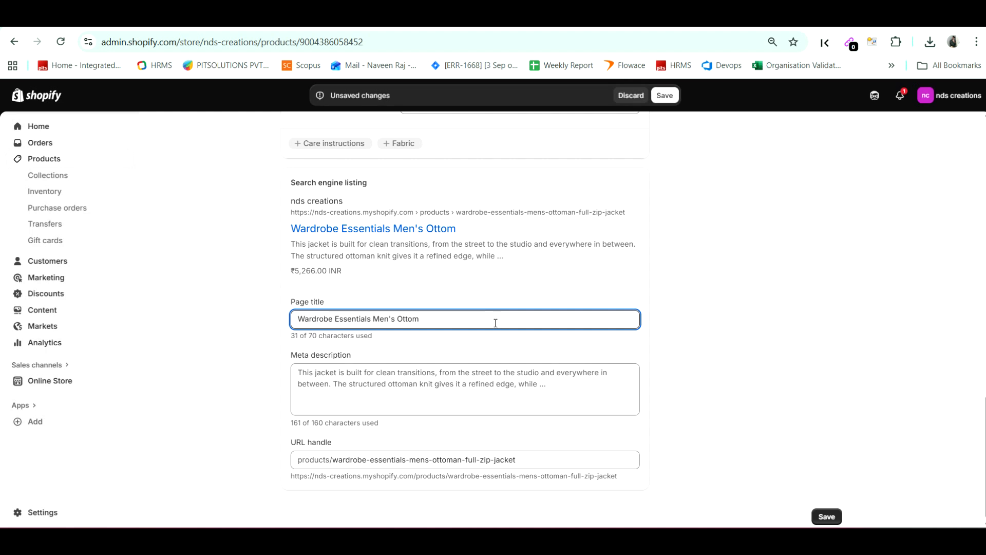
key("BackSpace")
key("BackSpace")
key("BackSpace")
key("BackSpace")
key("BackSpace")
key("BackSpace")
key("BackSpace")
key("BackSpace")
key("BackSpace")
key("BackSpace")
key("BackSpace")
key("BackSpace")
key("BackSpace")
key("BackSpace")
key("BackSpace")
key("BackSpace")
key("BackSpace")
key("BackSpace")
key("BackSpace")
key("BackSpace")
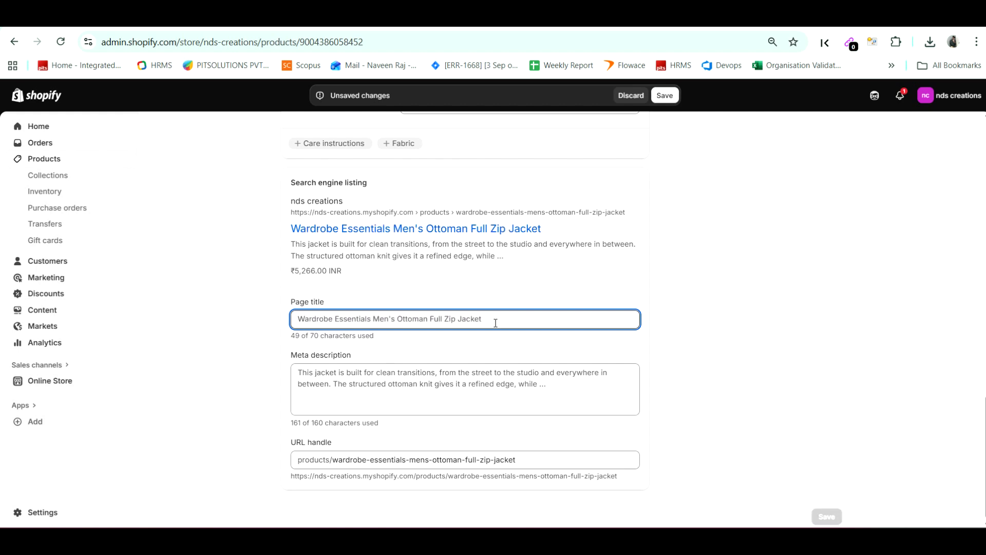
key("ctrl+v")
Step: Copy ChatGPT's generated meta description and replace the Shopify listing's meta description with it
left_click(426, 17)
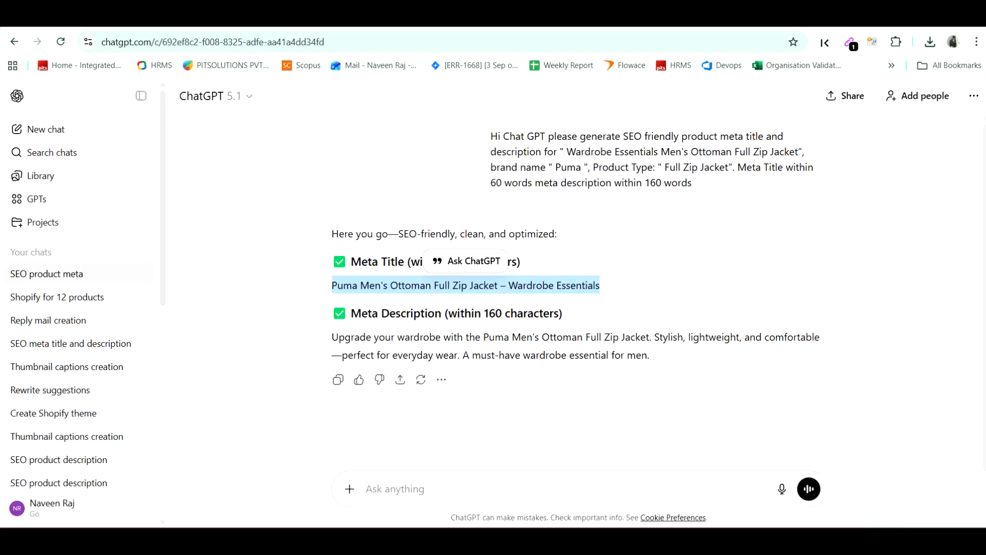
left_click_drag(332, 338, 649, 356)
left_click(175, 16)
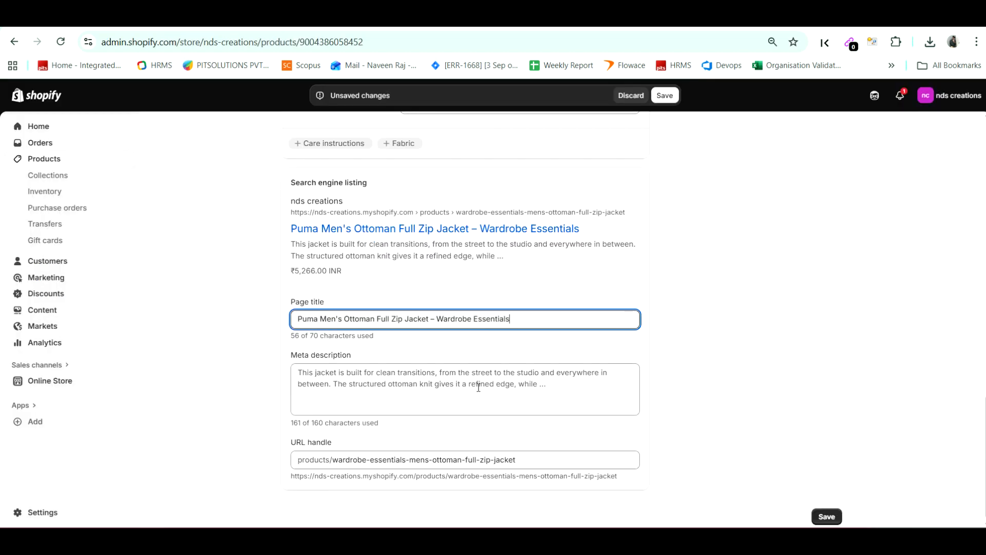
left_click(568, 386)
left_click_drag(348, 420, 274, 370)
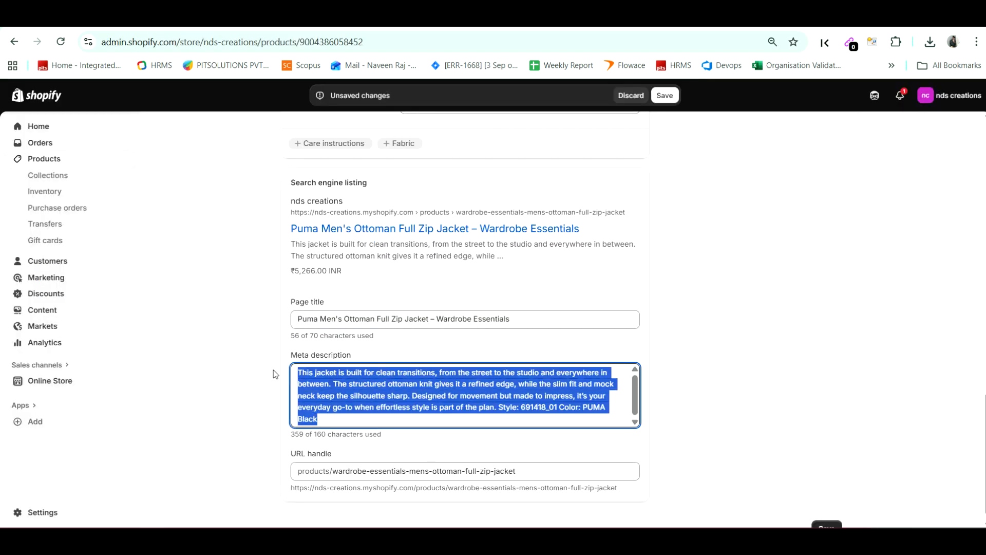
key("ctrl+v")
left_click(799, 324)
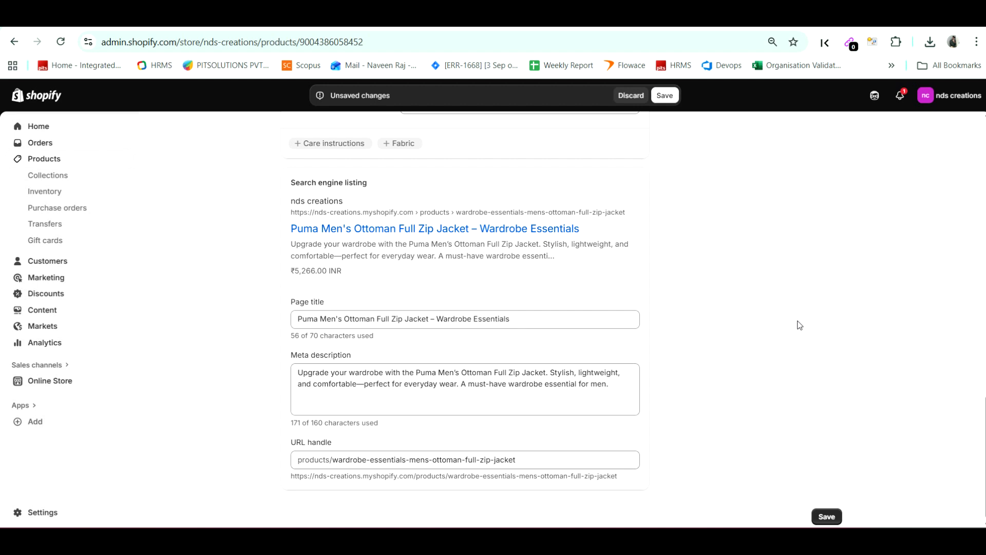
left_click(318, 461)
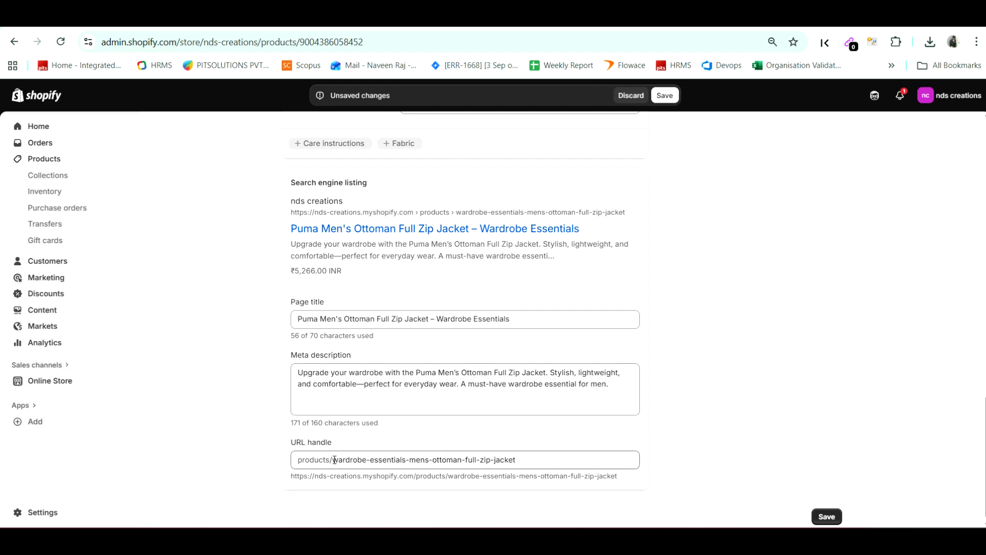
left_click_drag(334, 459, 520, 461)
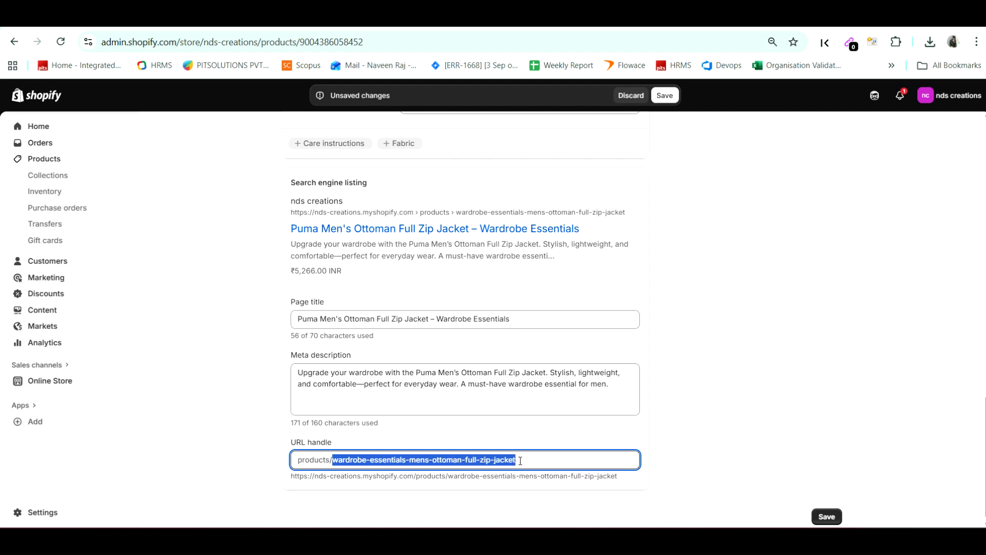
left_click(526, 461)
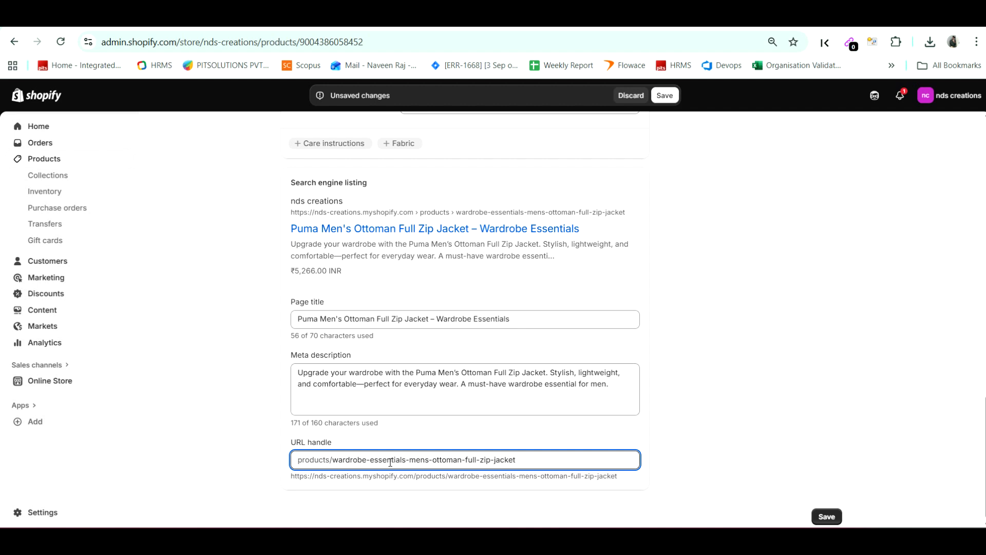
left_click_drag(332, 460, 516, 460)
left_click(521, 461)
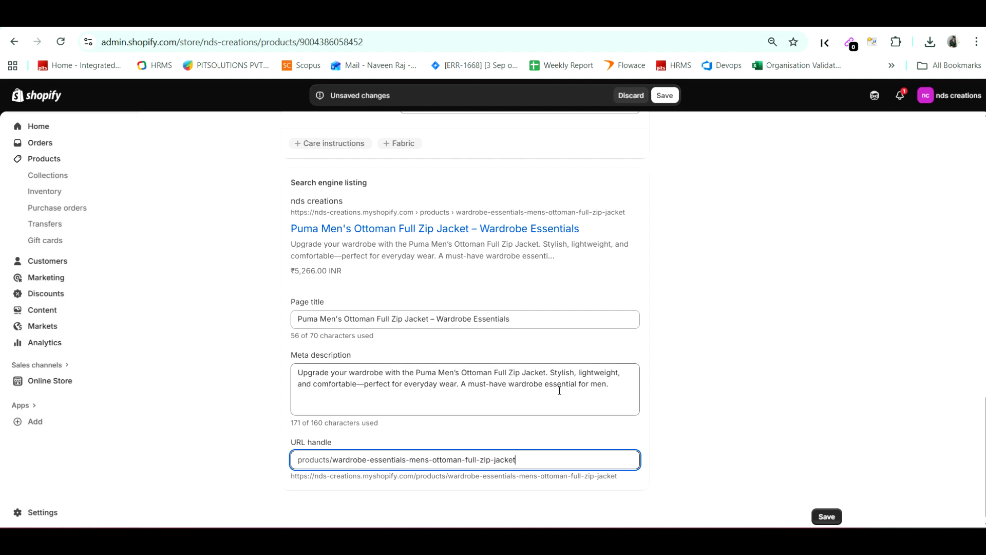
Step: Save the search engine listing changes and preview the jacket's product page in the storefront
left_click(665, 97)
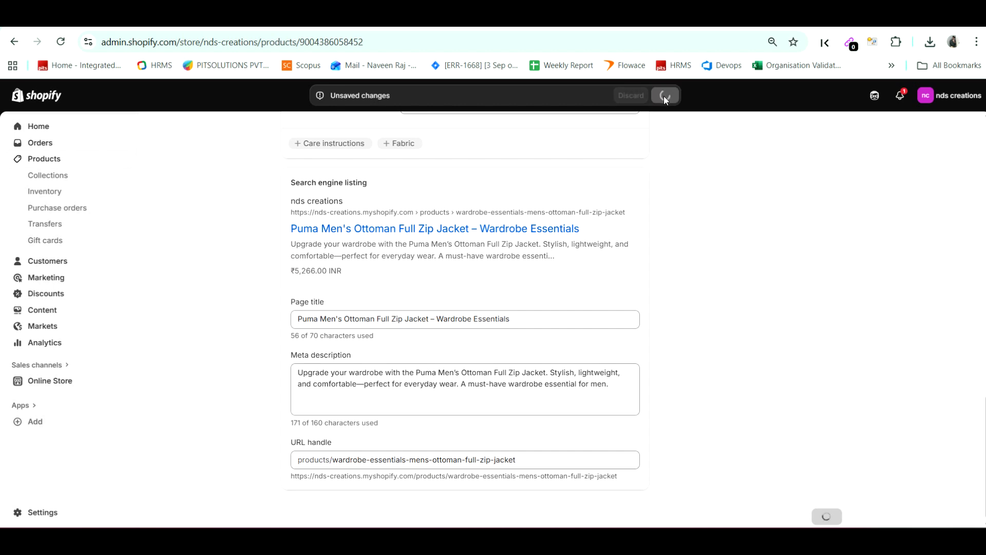
scroll(704, 247, "up", 10)
scroll(708, 256, "up", 6)
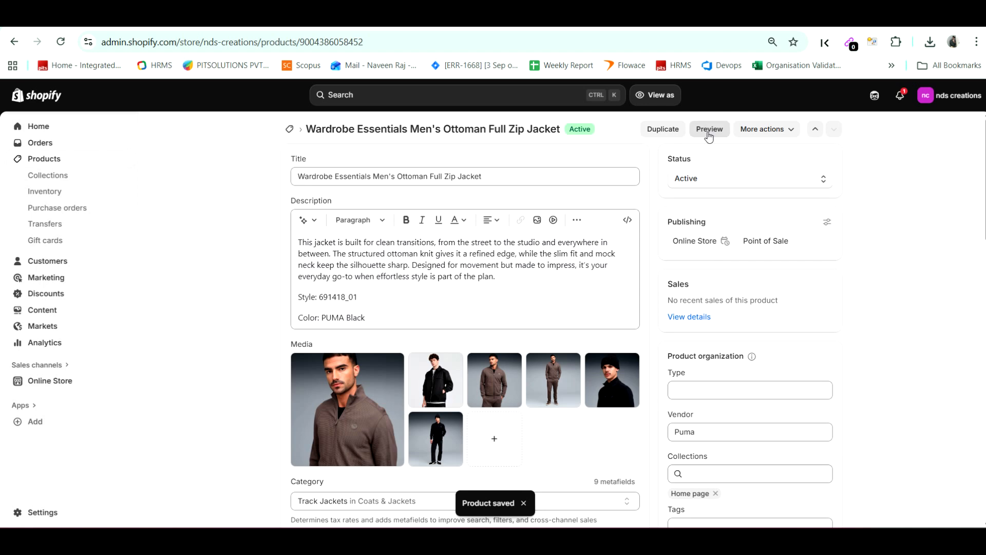
left_click(709, 132)
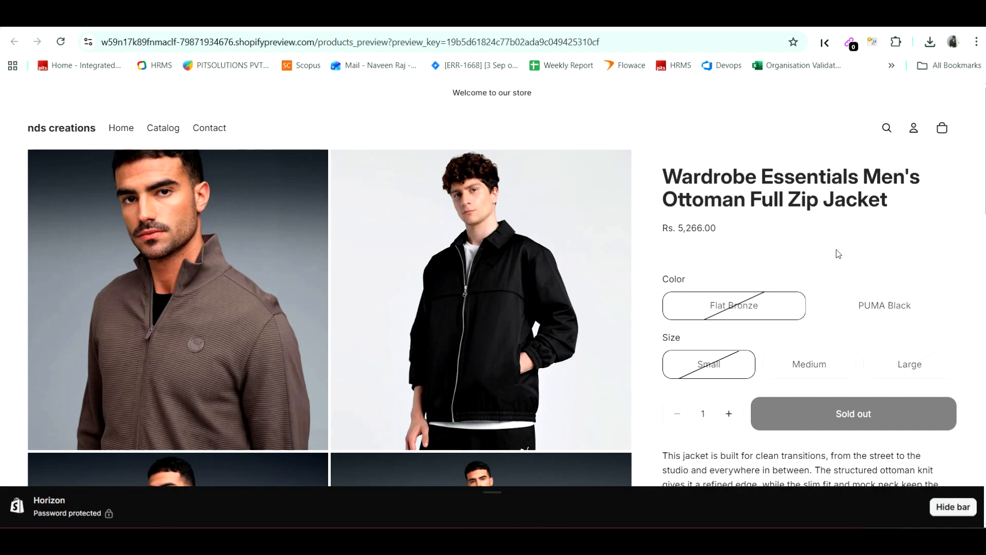
scroll(837, 254, "down", 5)
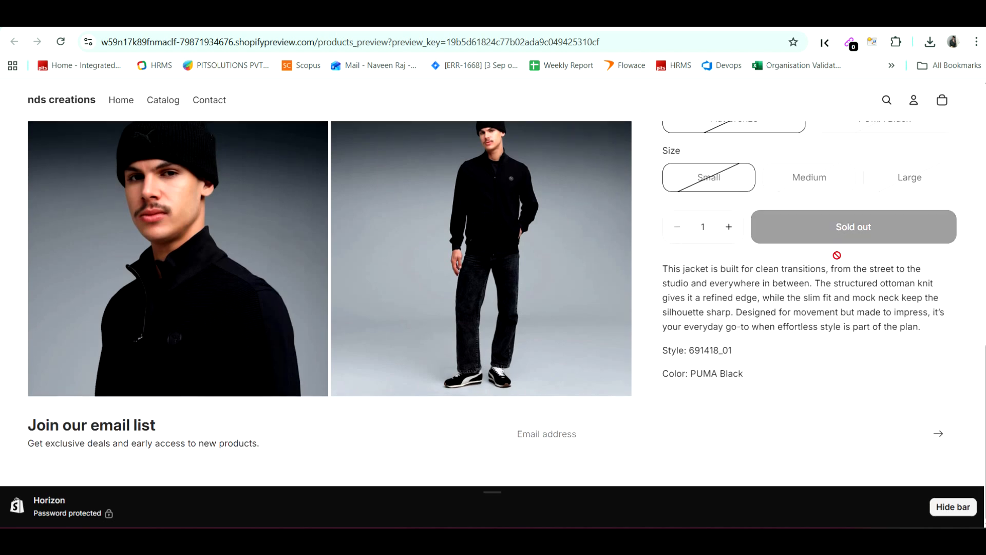
Step: Return to the Shopify product editor and set the Flat Bronze variants' available stock to 10 Small, 2 Medium and 1 Large
left_click(359, 18)
scroll(478, 304, "down", 5)
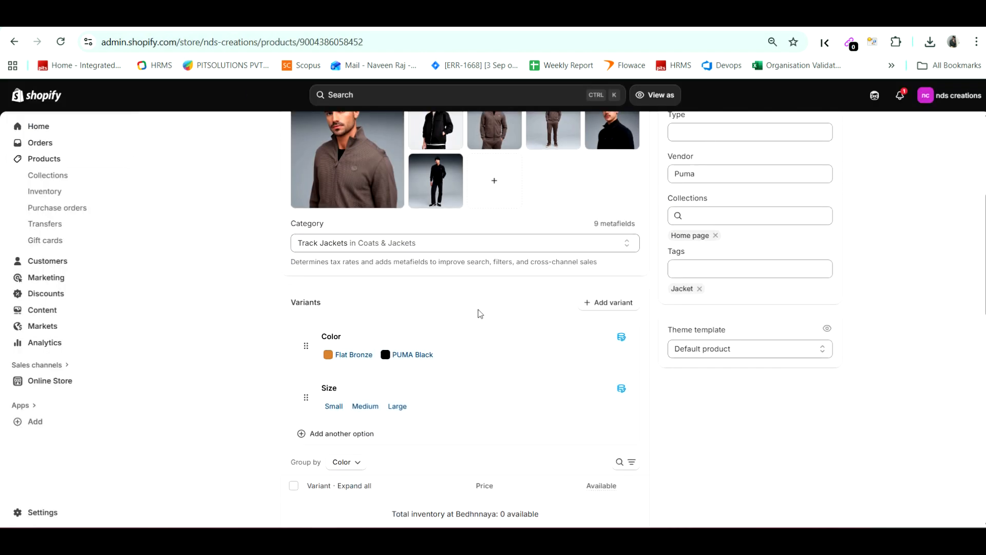
scroll(462, 318, "down", 3)
left_click(354, 260)
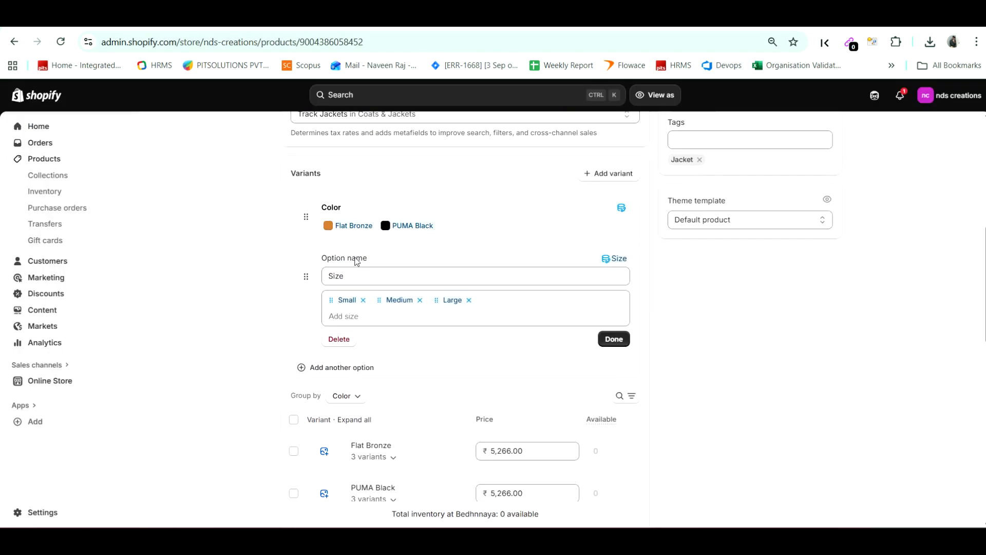
scroll(422, 353, "down", 2)
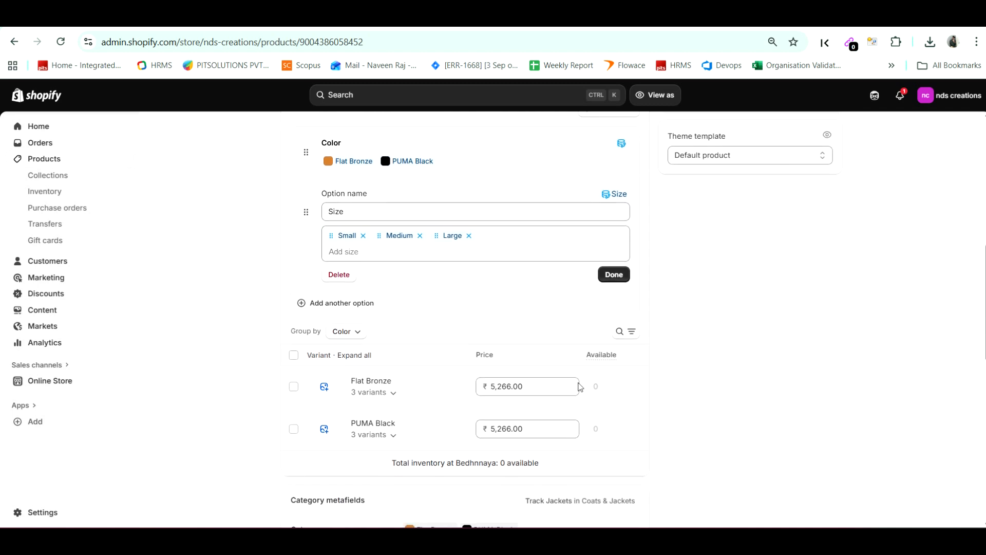
left_click(390, 394)
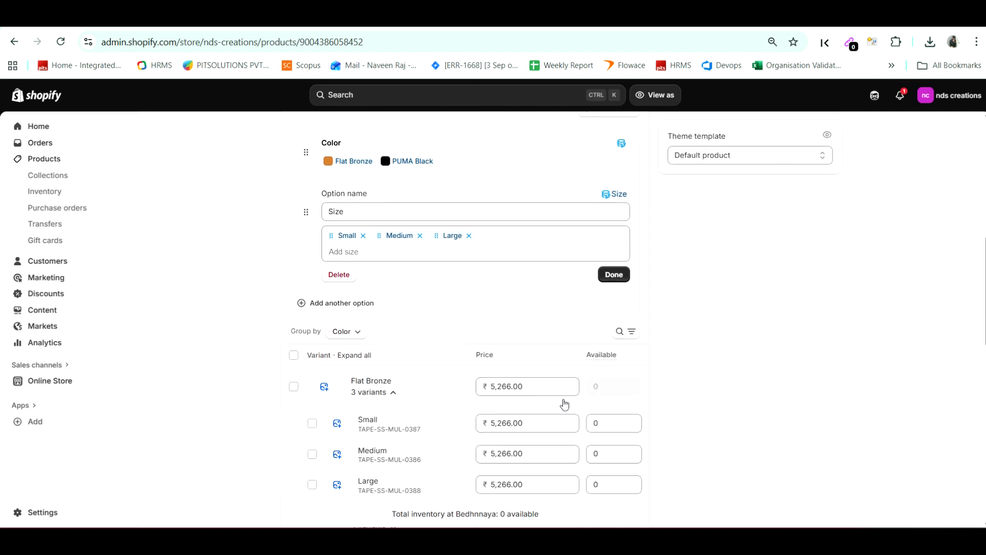
scroll(704, 374, "down", 3)
left_click(606, 296)
type("10")
left_click(613, 327)
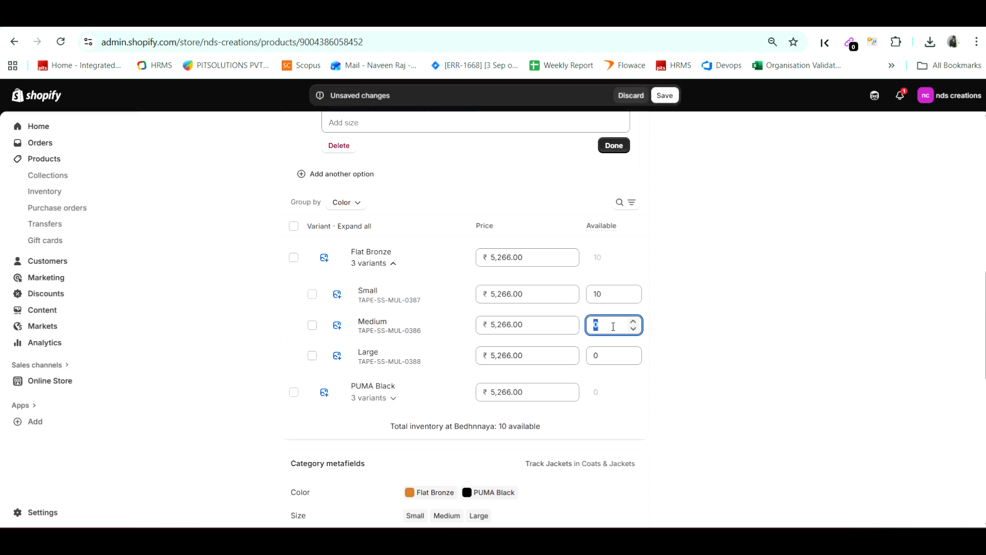
type("2")
left_click(603, 352)
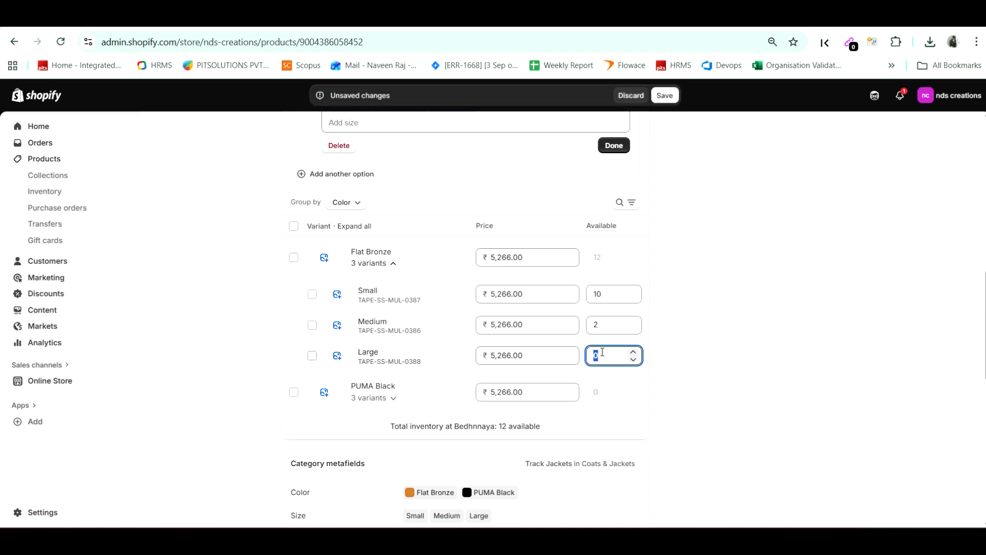
type("1")
left_click(774, 308)
Step: Set the PUMA Black variants' available stock to 2 Small, 2 Medium and 1 Large, and save the product
left_click(388, 400)
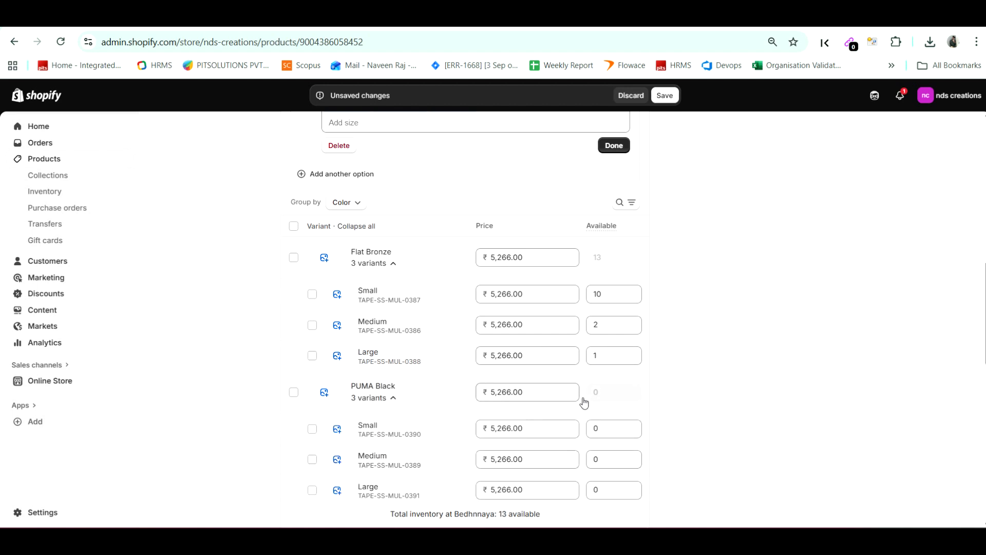
scroll(594, 358, "down", 1)
left_click(598, 364)
type("2")
left_click(600, 399)
type("2")
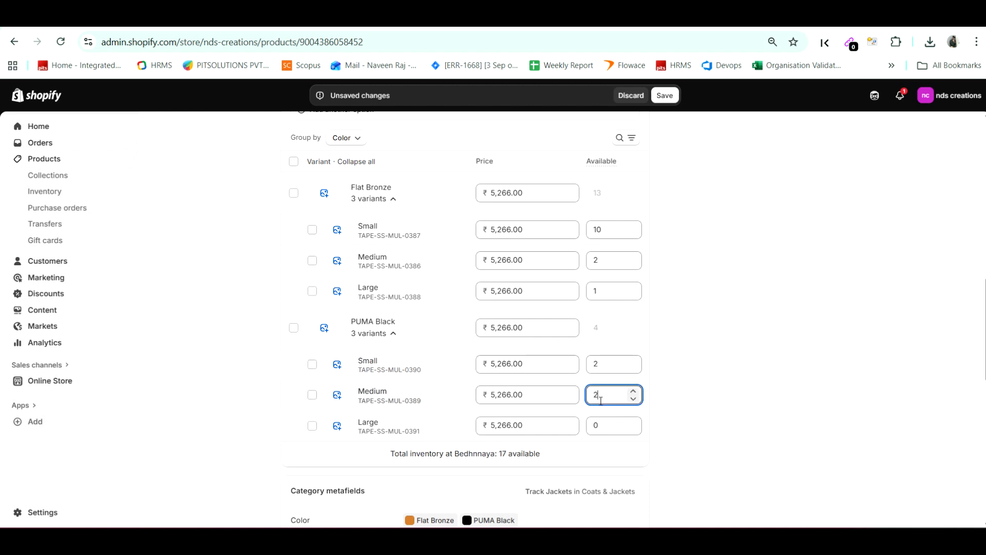
left_click(609, 424)
type("1")
left_click(704, 390)
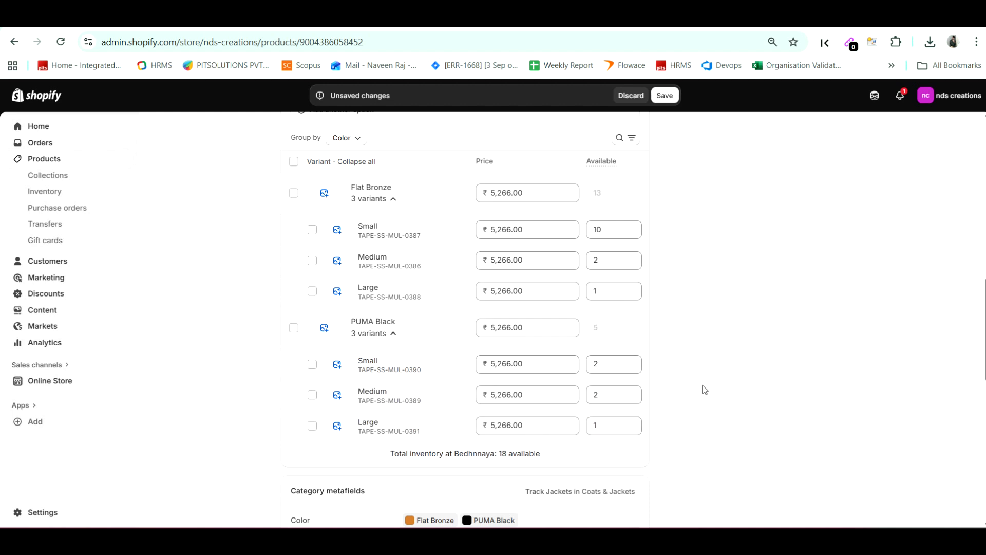
left_click(665, 93)
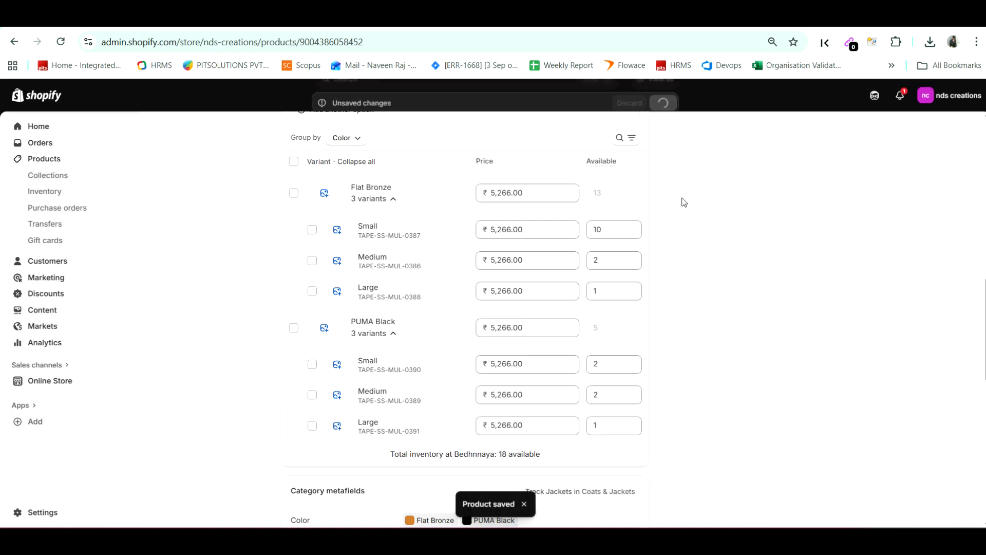
Step: Preview the jacket's storefront page with the PUMA Black color selected, and return to the product editor
scroll(683, 203, "up", 7)
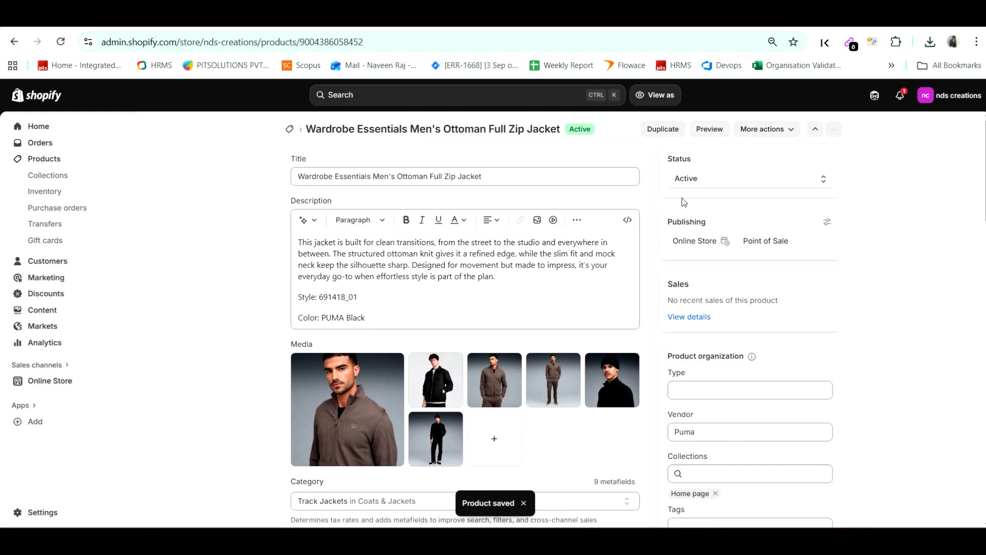
left_click(711, 133)
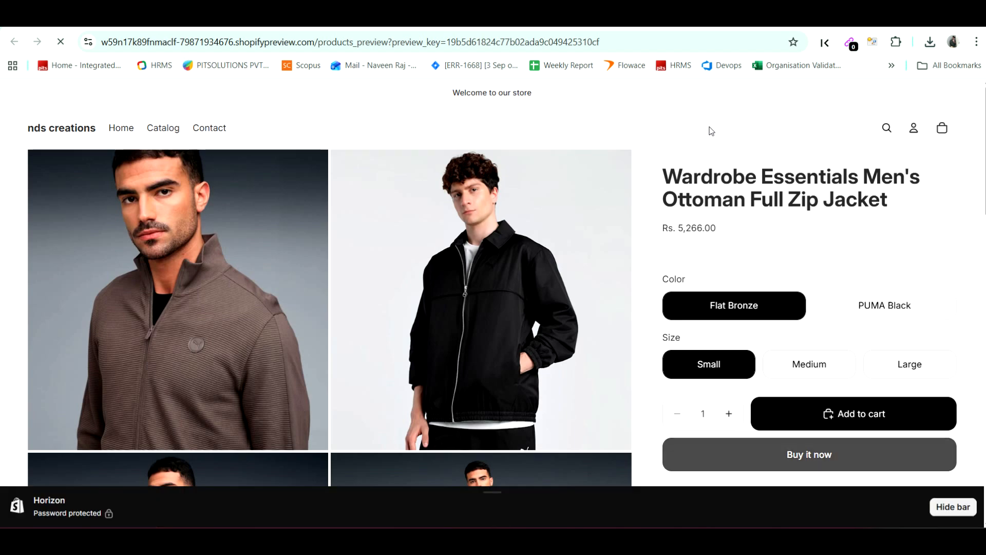
left_click(870, 307)
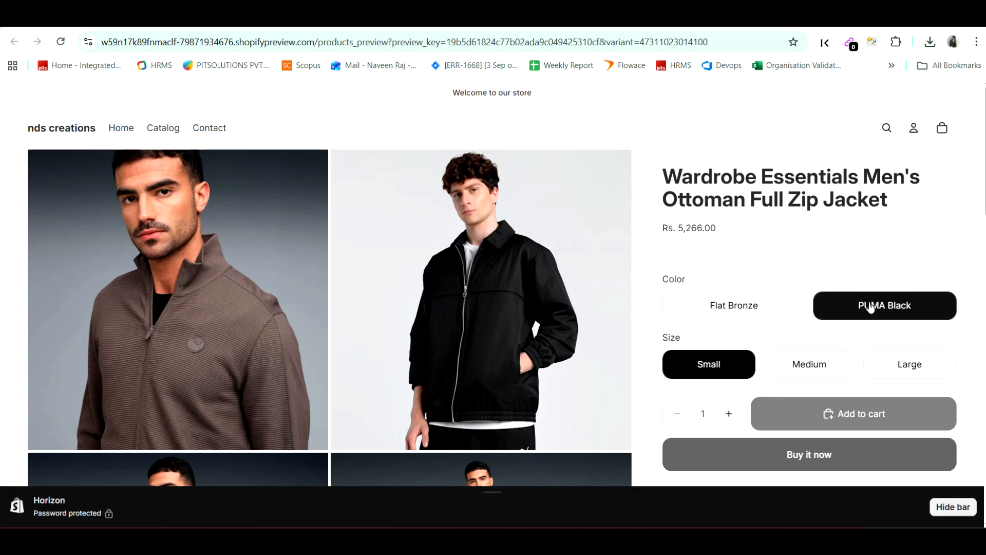
scroll(593, 267, "down", 10)
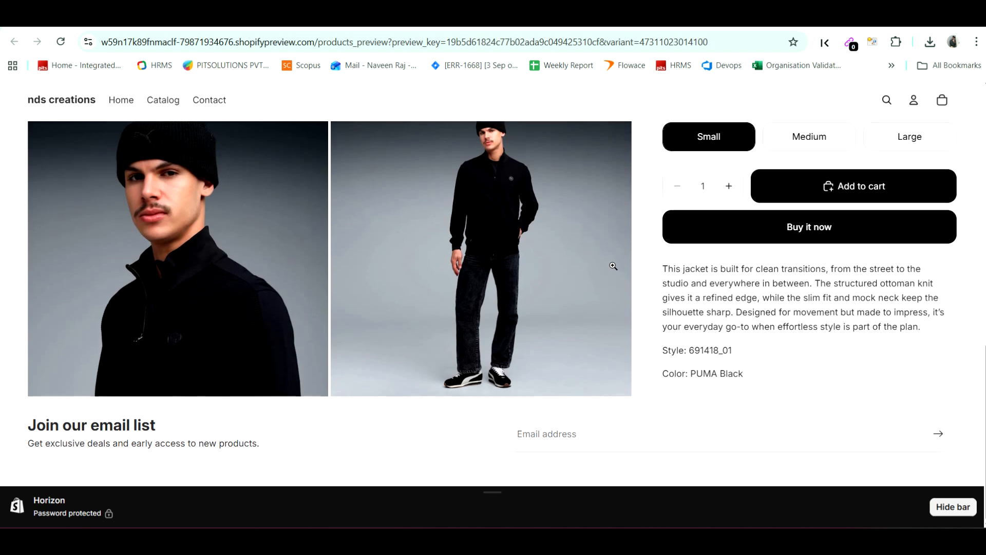
scroll(841, 236, "up", 10)
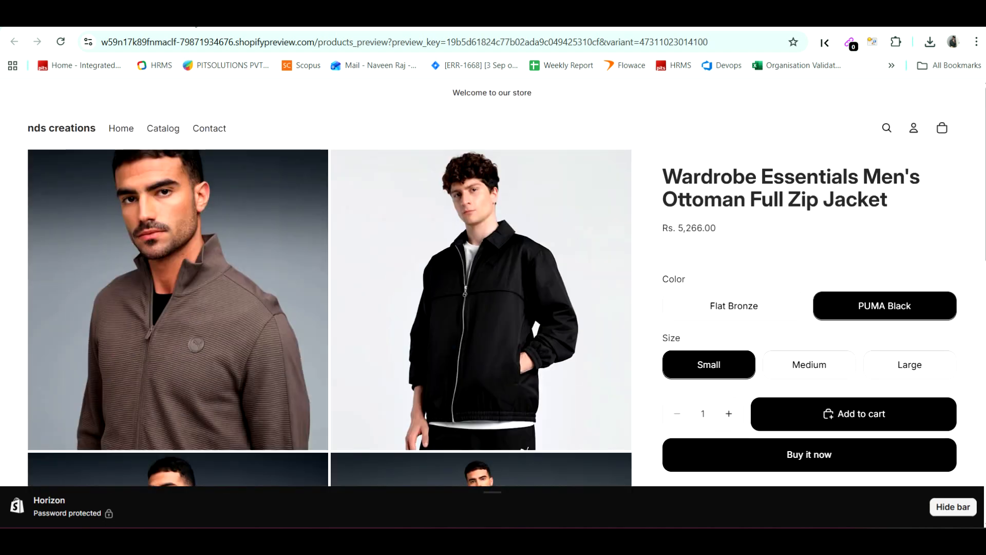
left_click(197, 16)
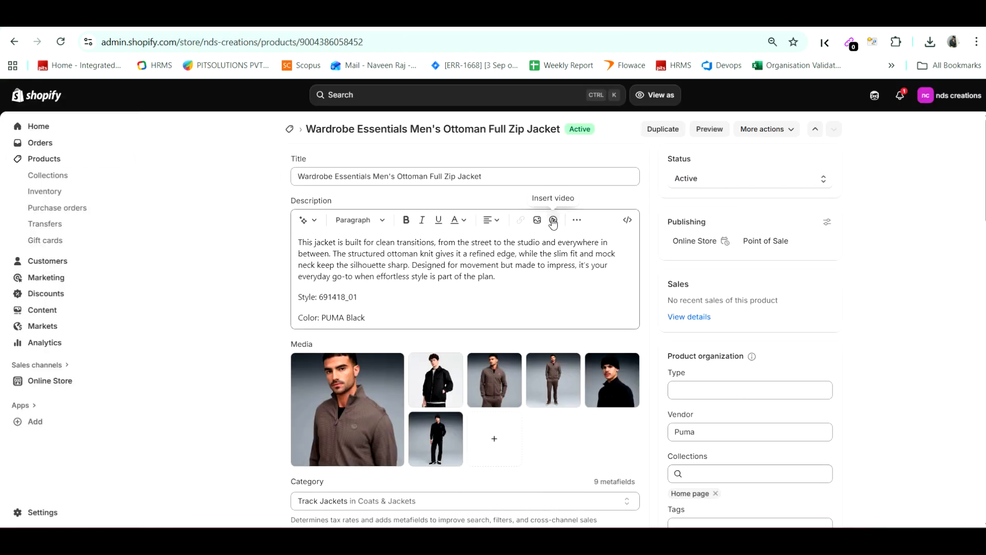